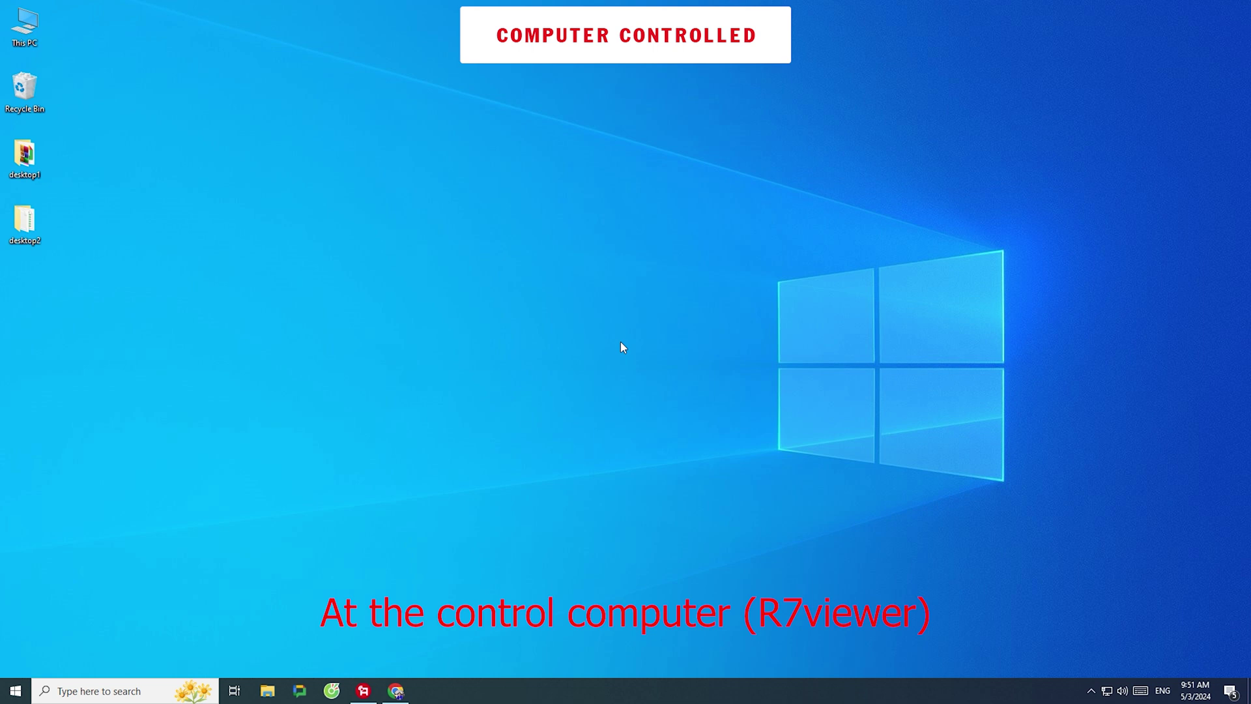
Open the Remote7 download page at remote7.com/en in Chrome
click(396, 691)
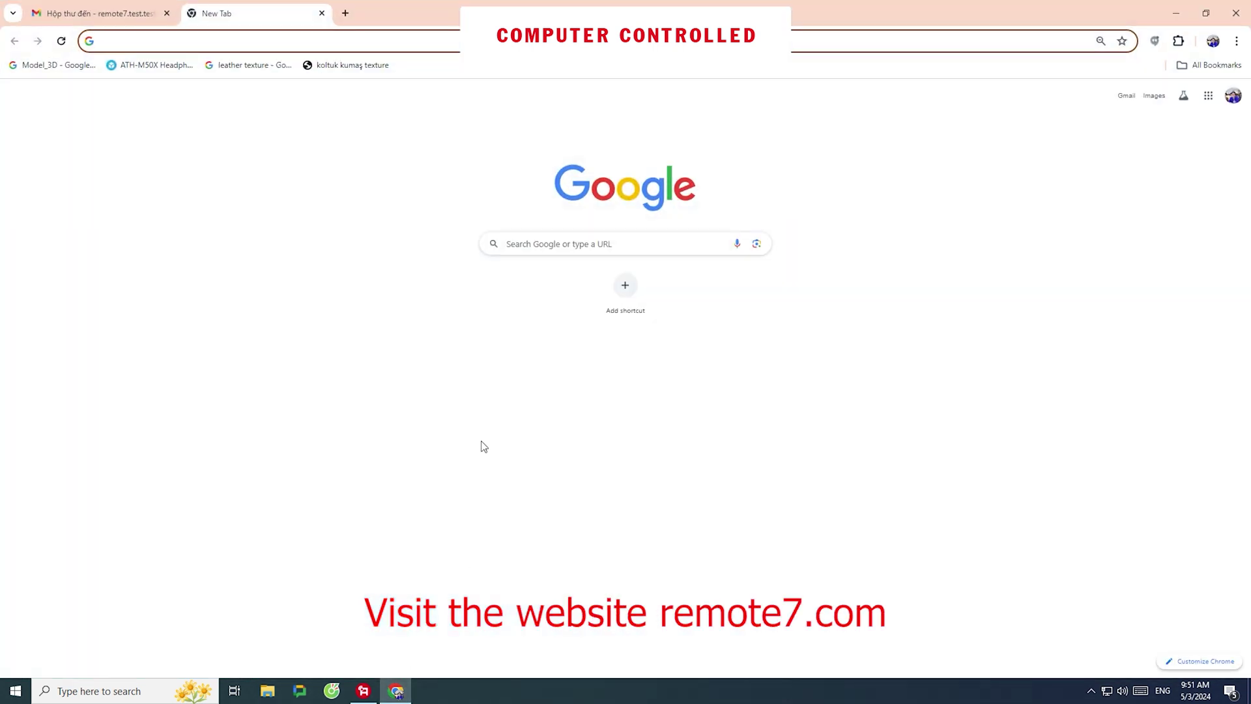
text(remote7.co)
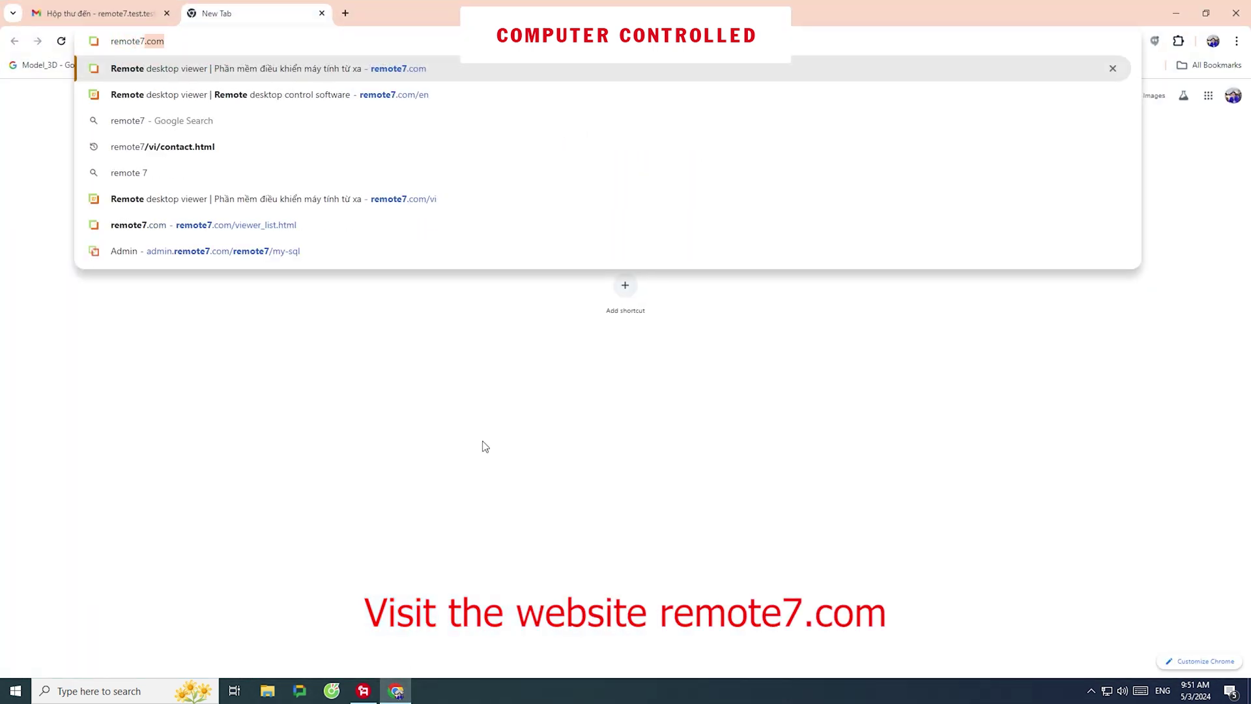
text(m/en)
key(Return)
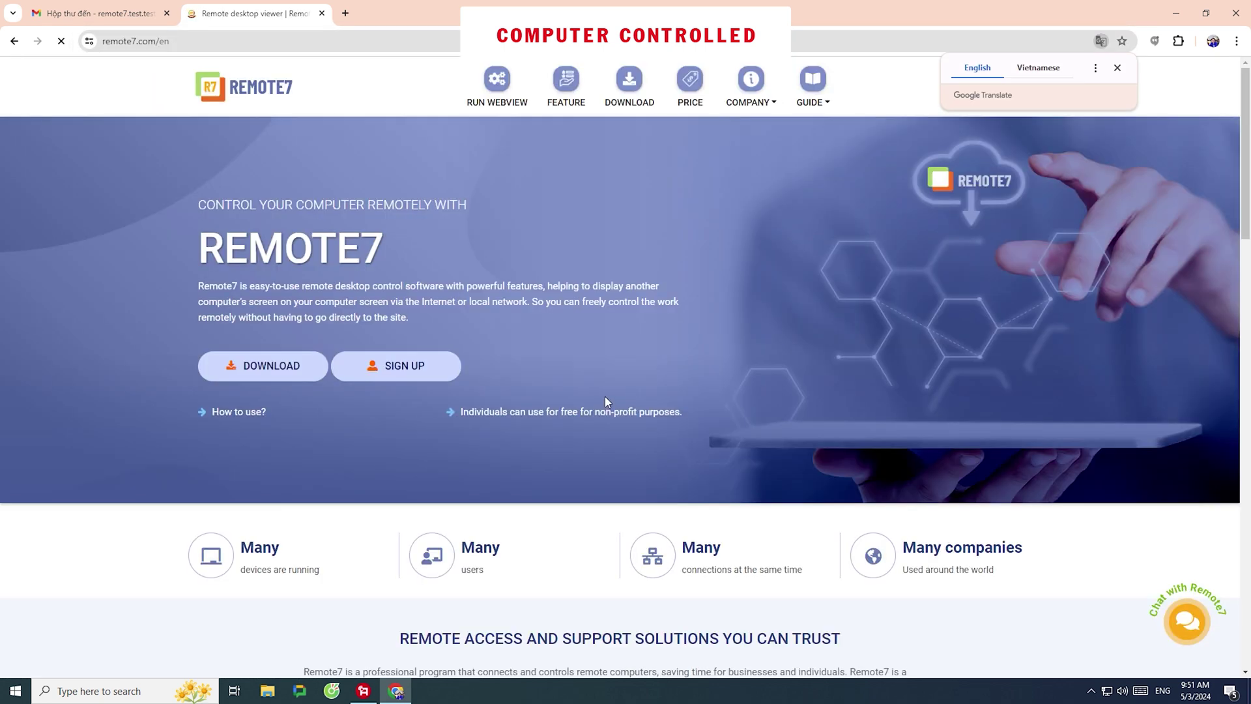
click(628, 82)
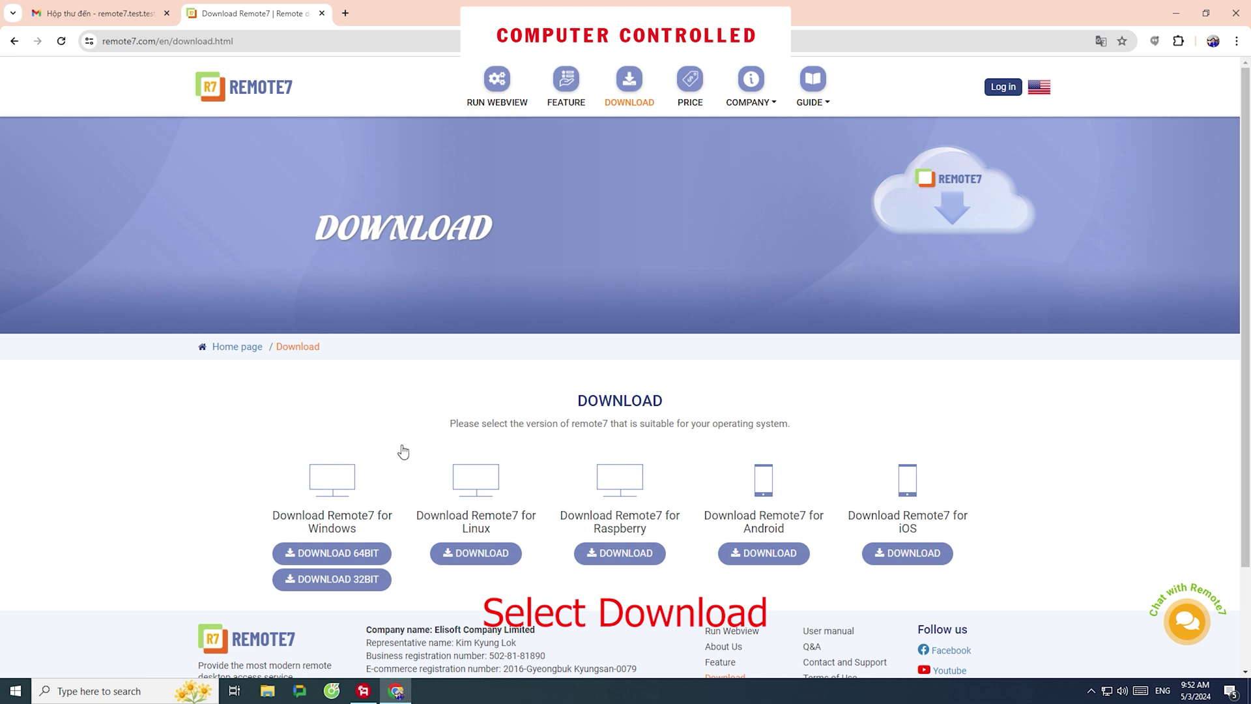
Download the 64-bit Windows version r7setup_64bit.zip and show it in its folder
click(355, 559)
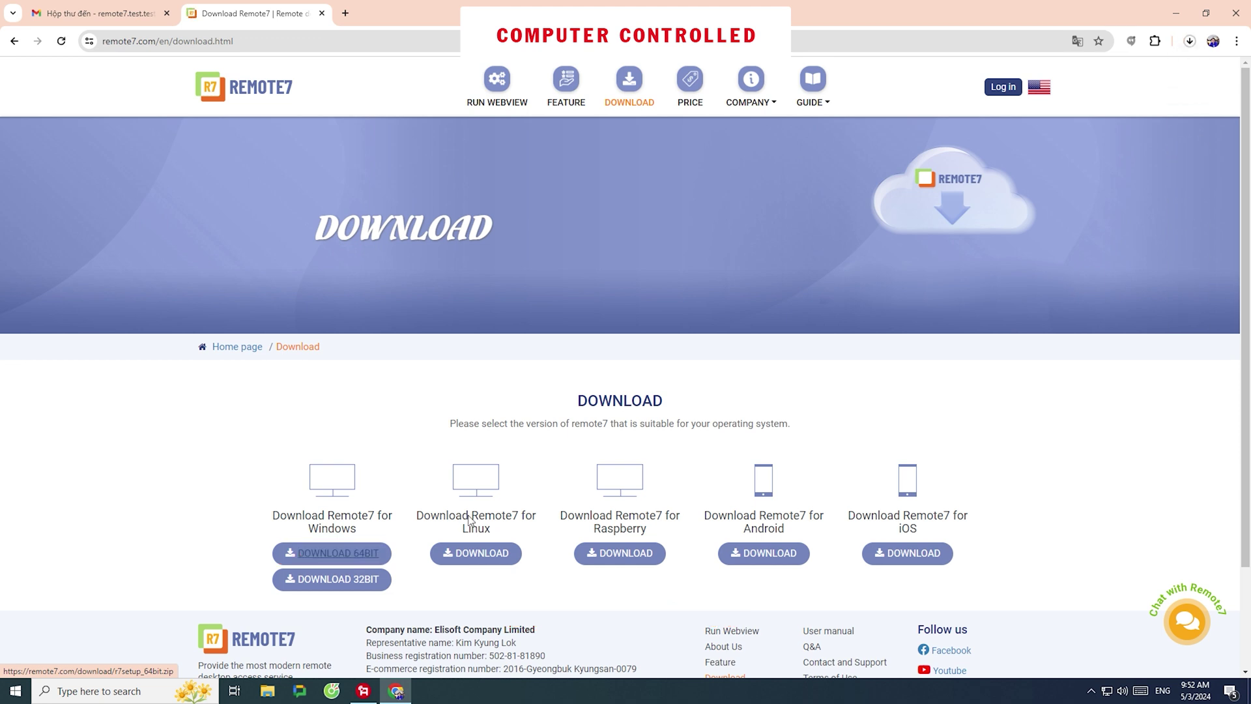
click(1187, 43)
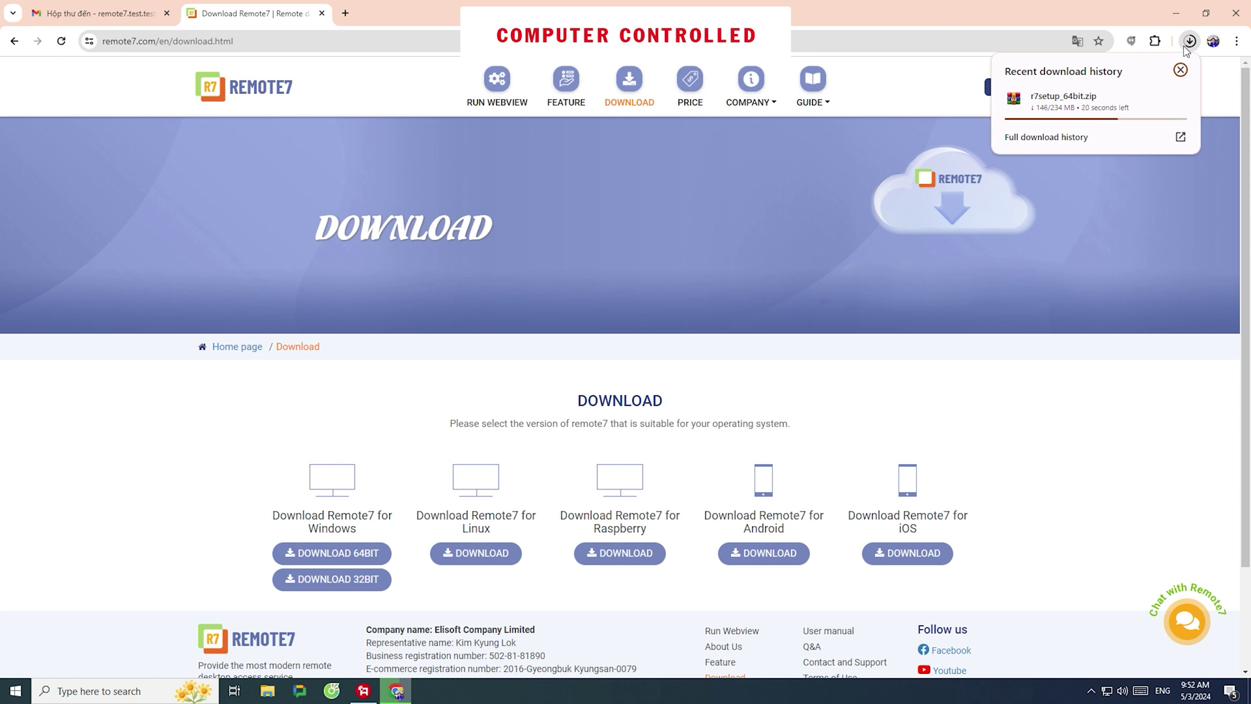
click(1188, 43)
right_click(1109, 96)
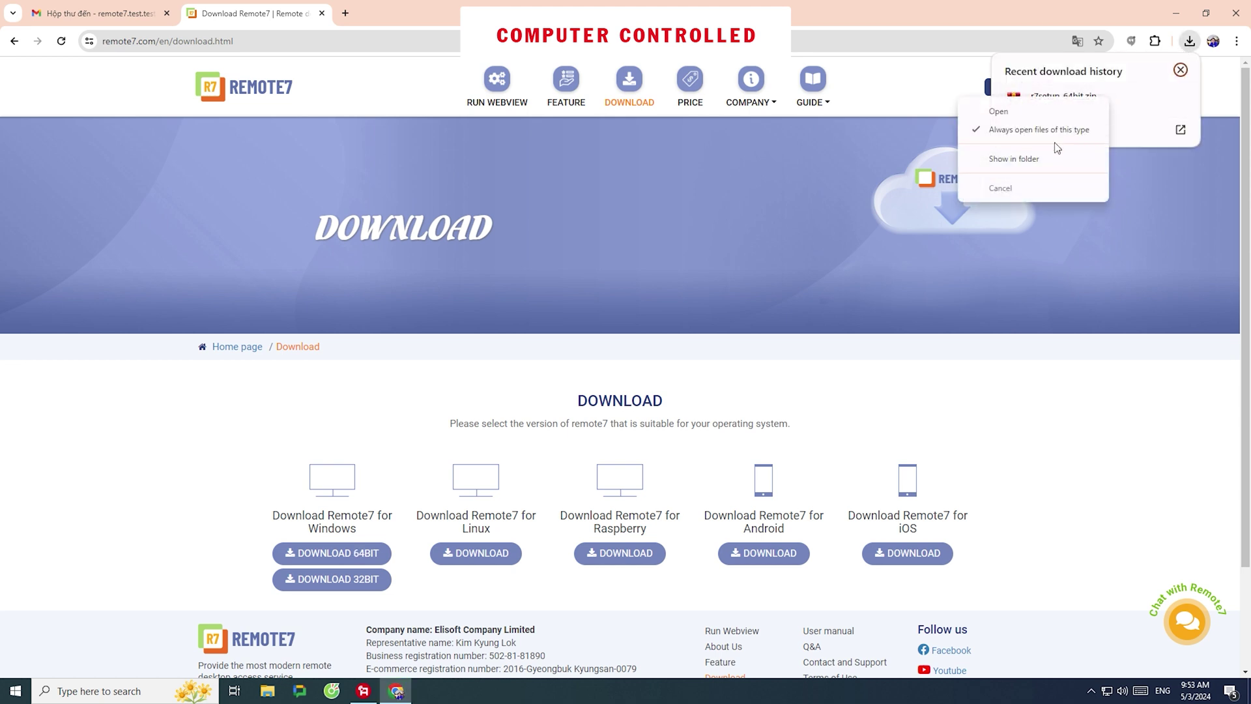
click(1042, 156)
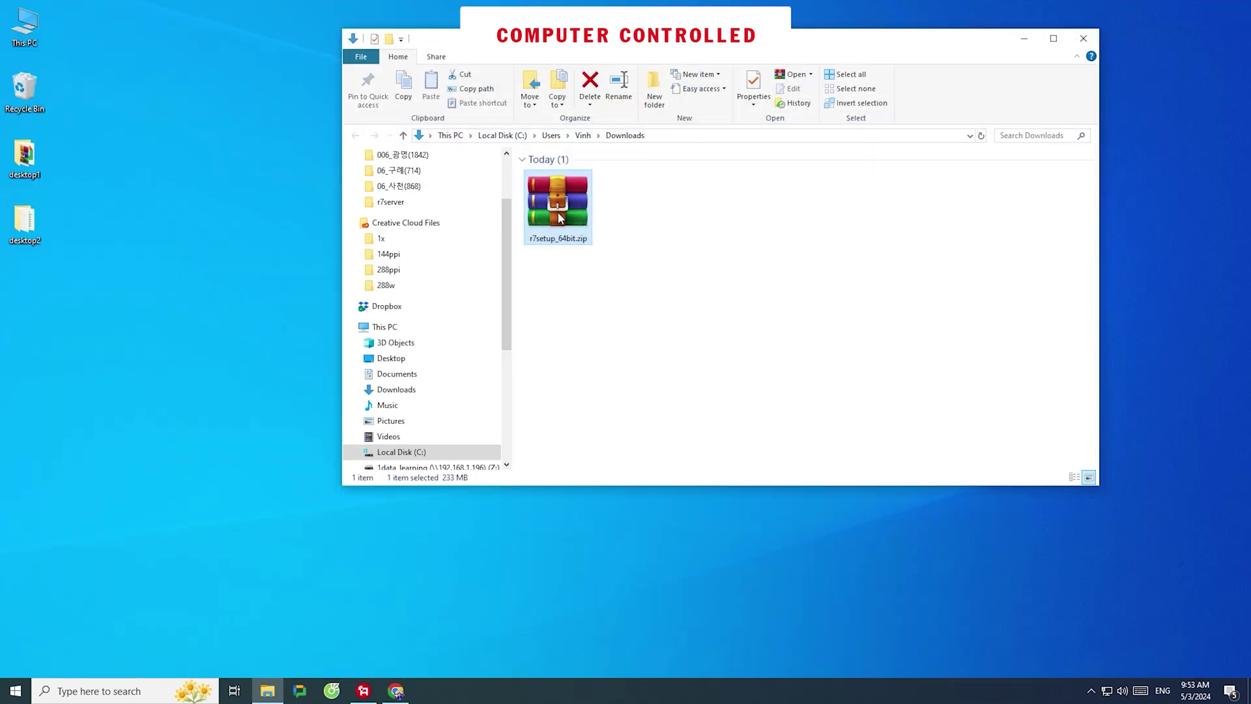
Extract r7setup_64bit.zip into Downloads and open the R7_Setup_x64.exe installer
right_click(559, 215)
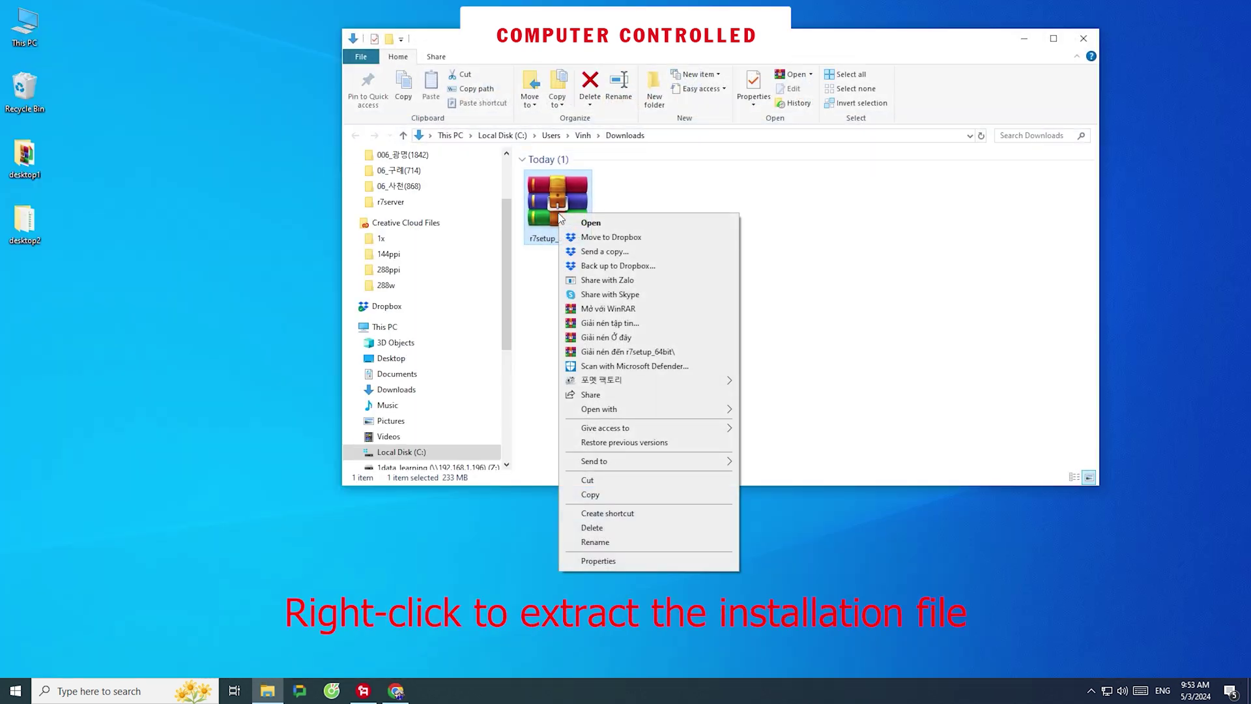
click(606, 337)
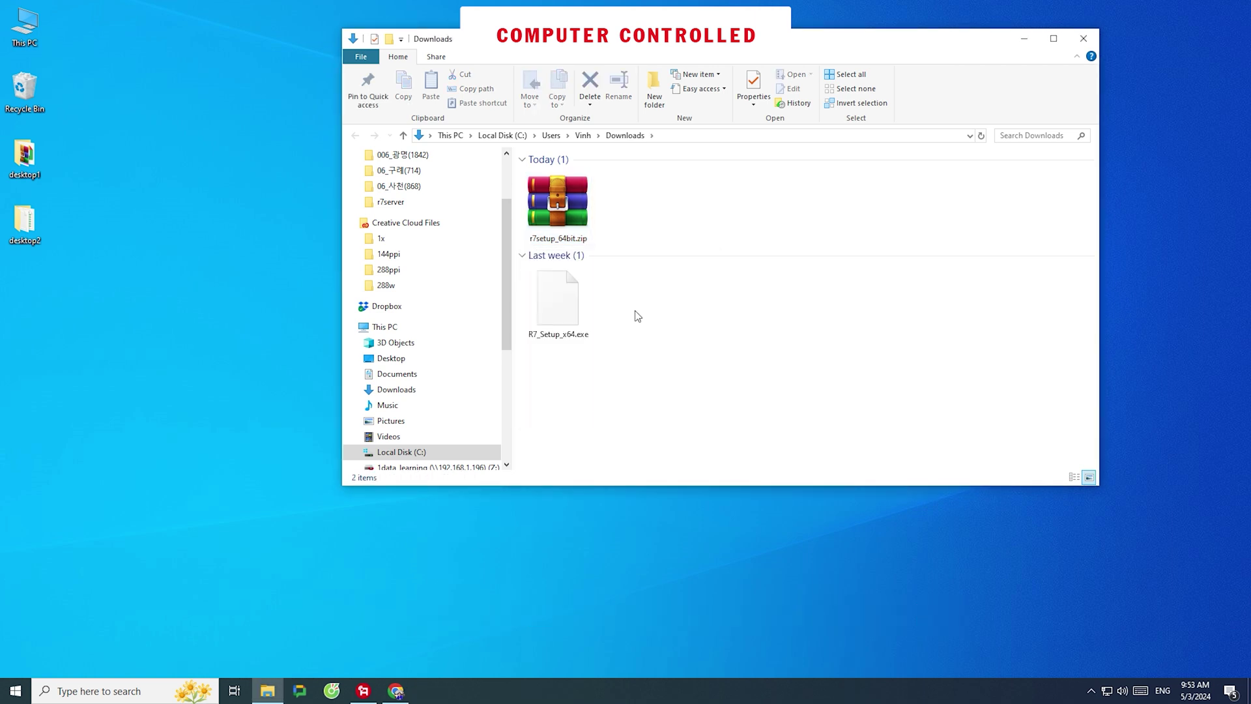
double_click(576, 298)
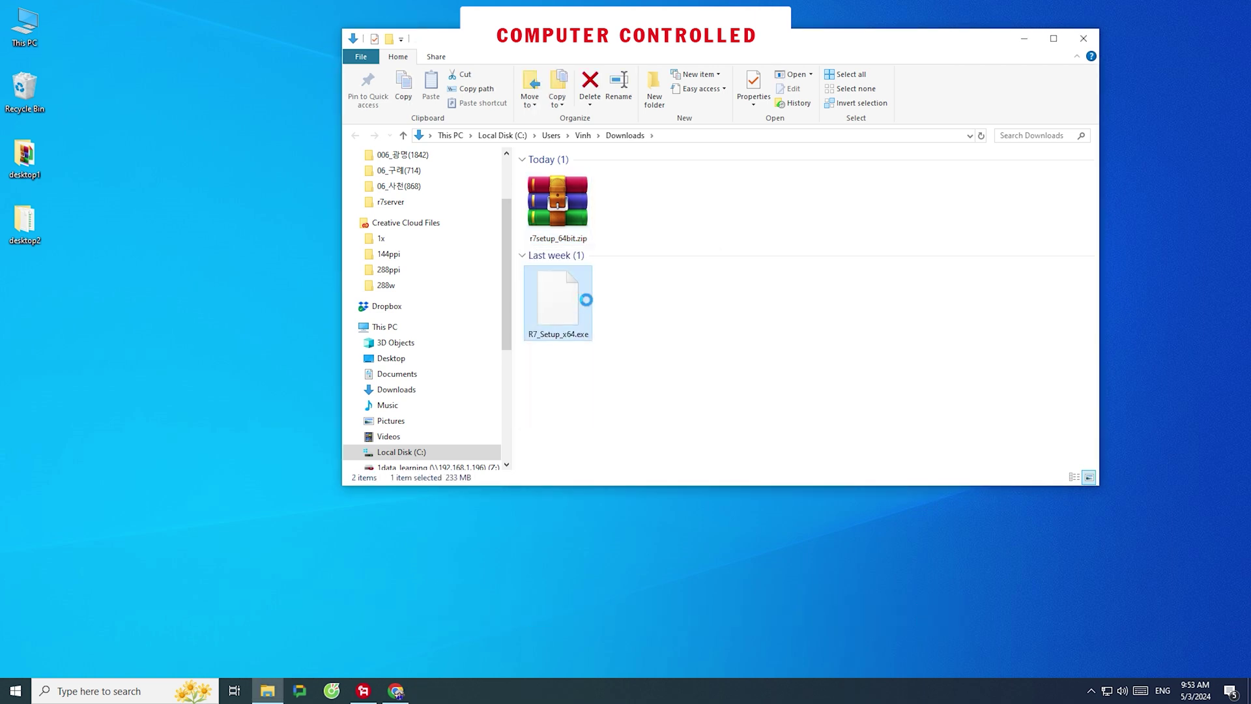
right_click(576, 276)
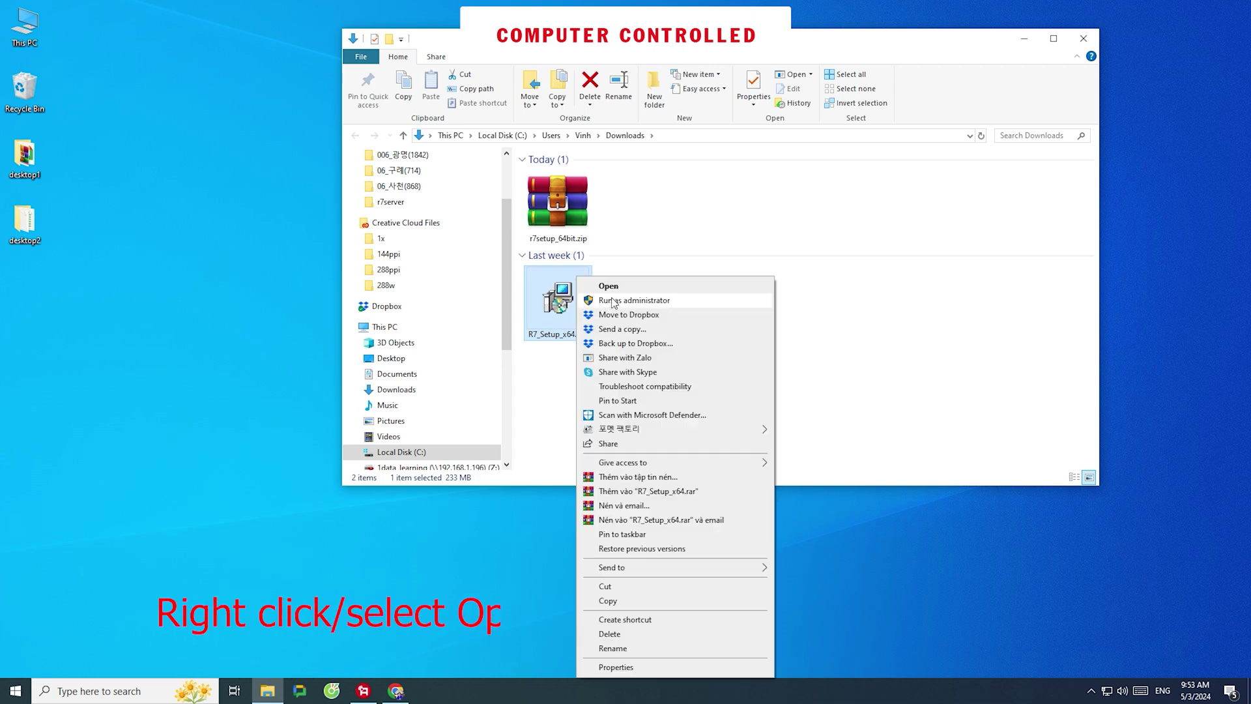
click(635, 288)
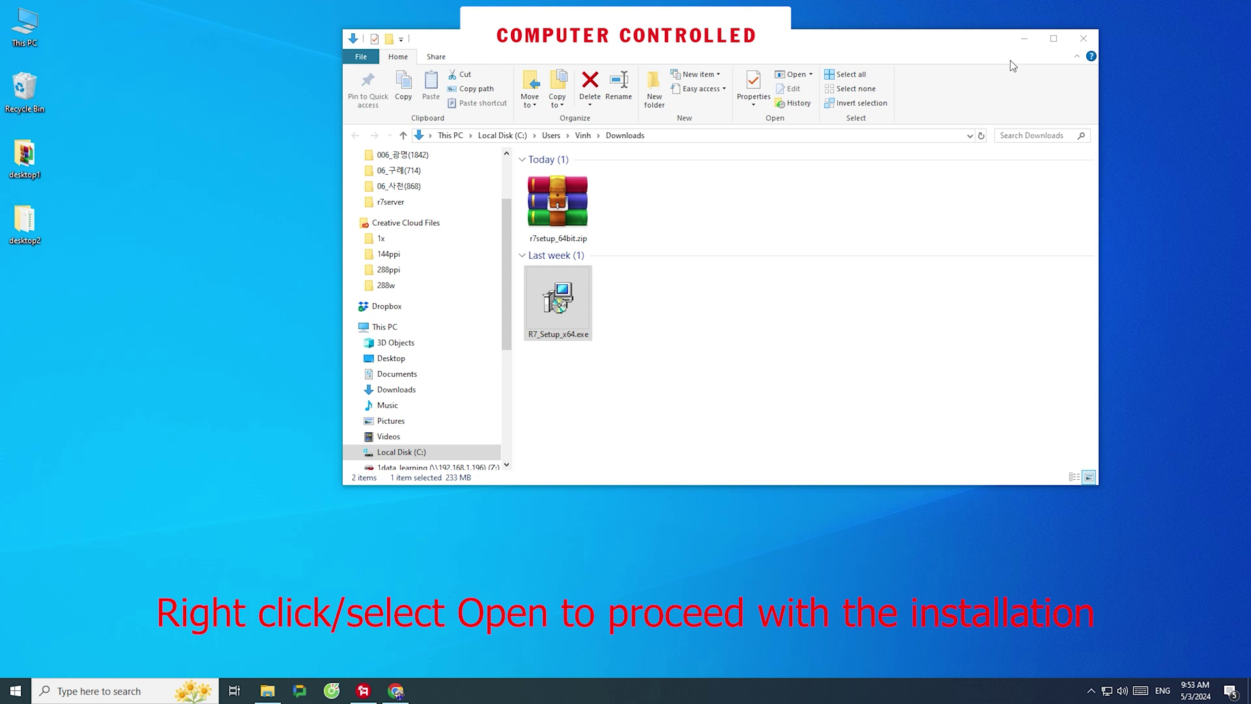
Run Standard Installation with the default folder, Full installation, default Start Menu folder and icons
click(1025, 43)
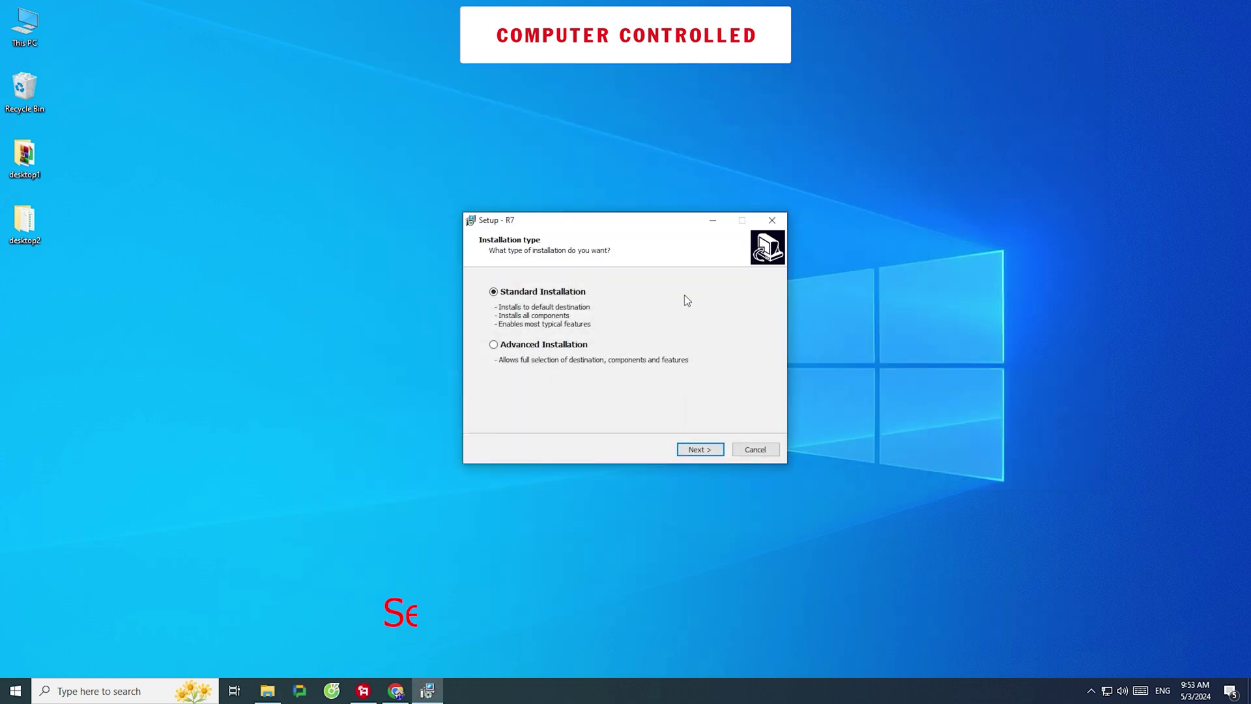
click(715, 454)
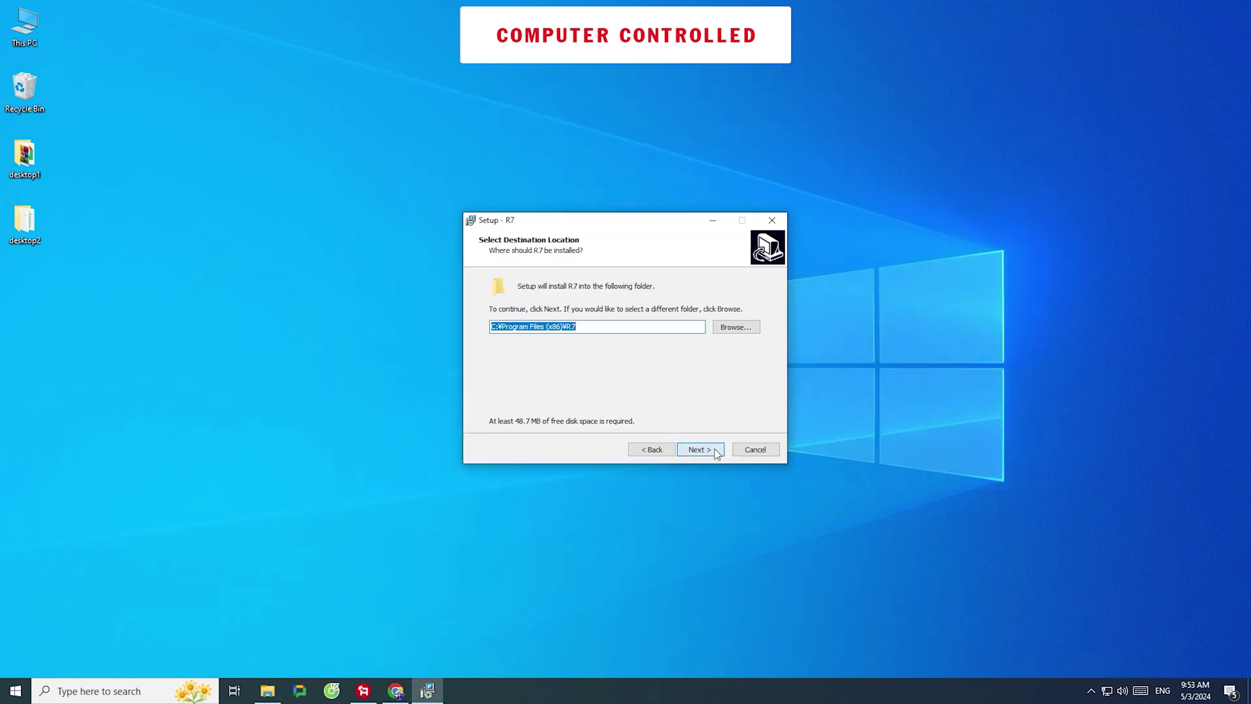
click(715, 451)
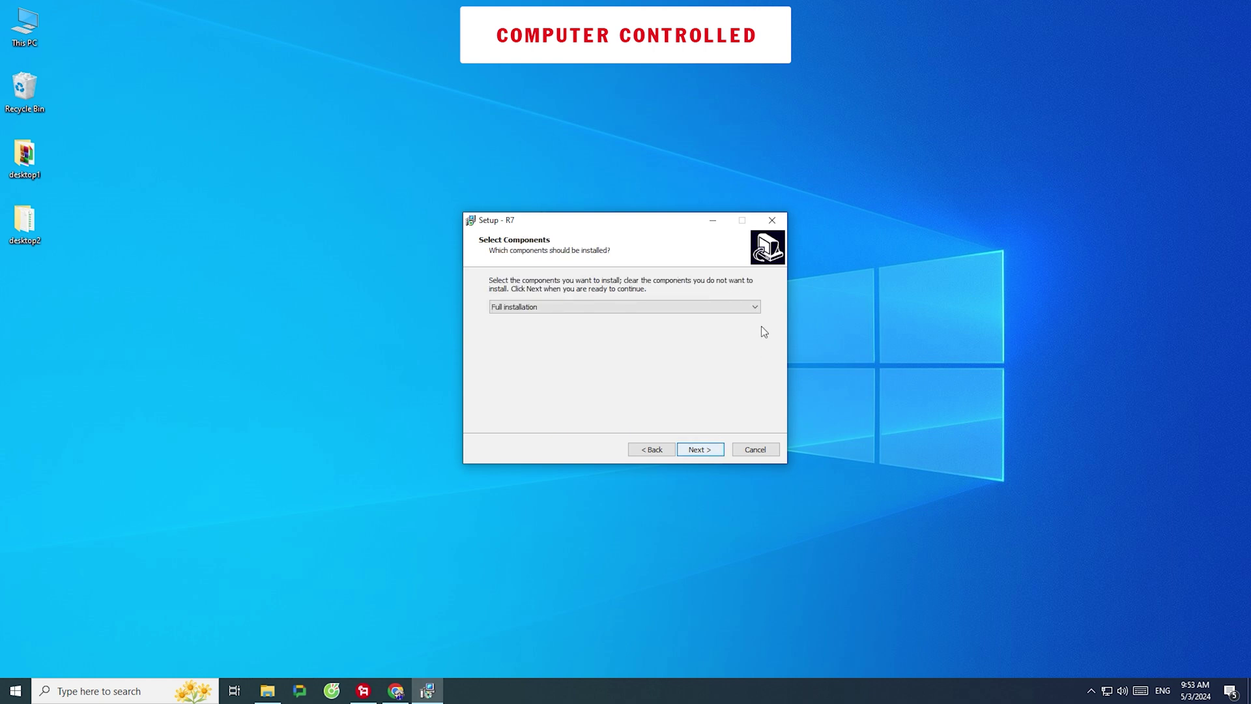
click(756, 307)
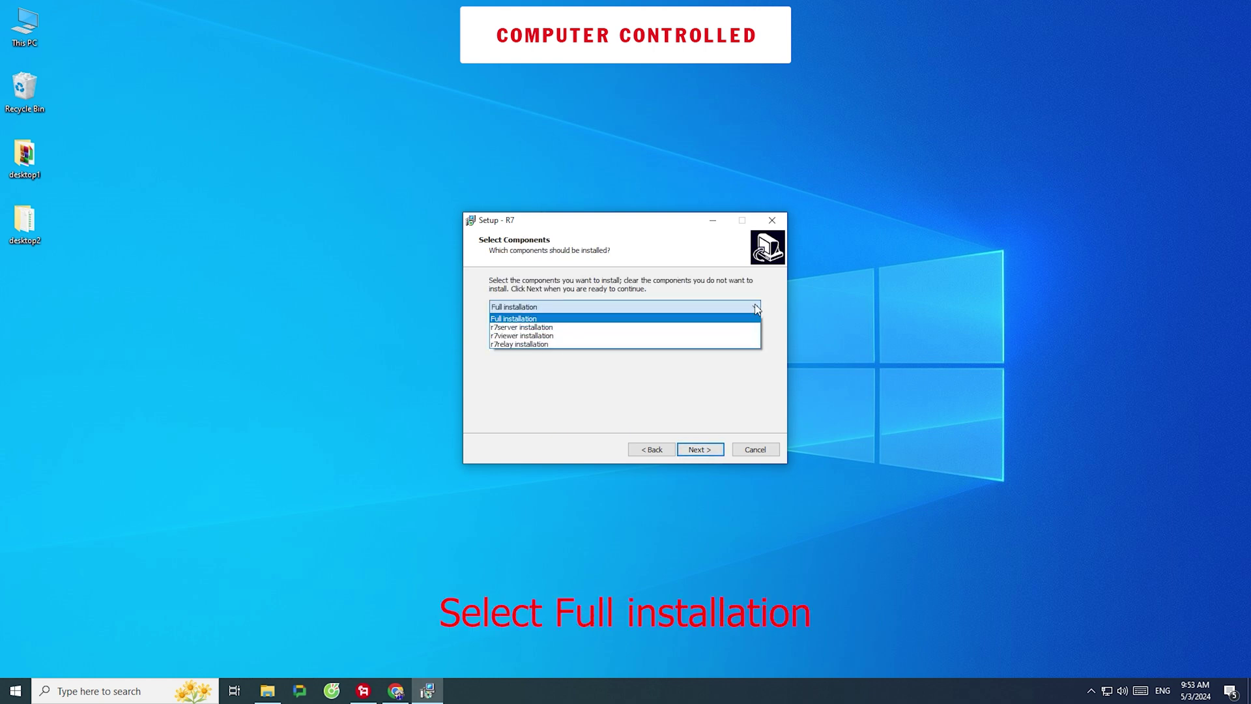
click(750, 318)
click(696, 449)
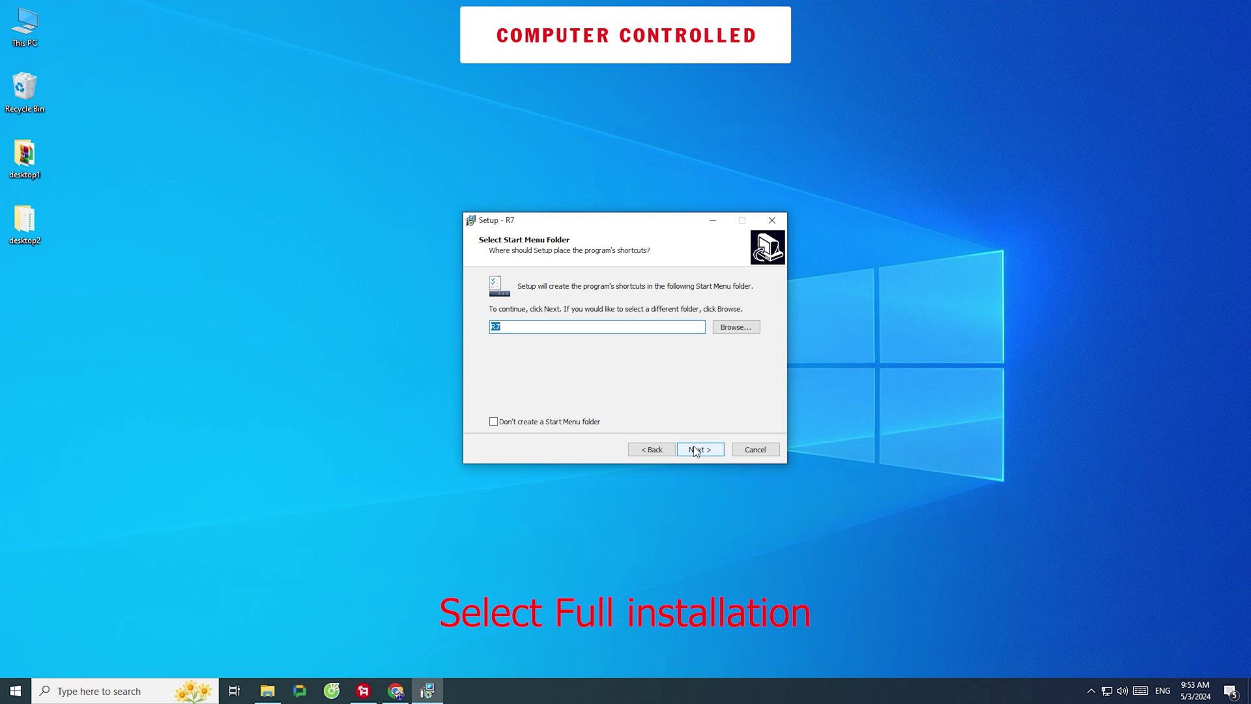
click(696, 450)
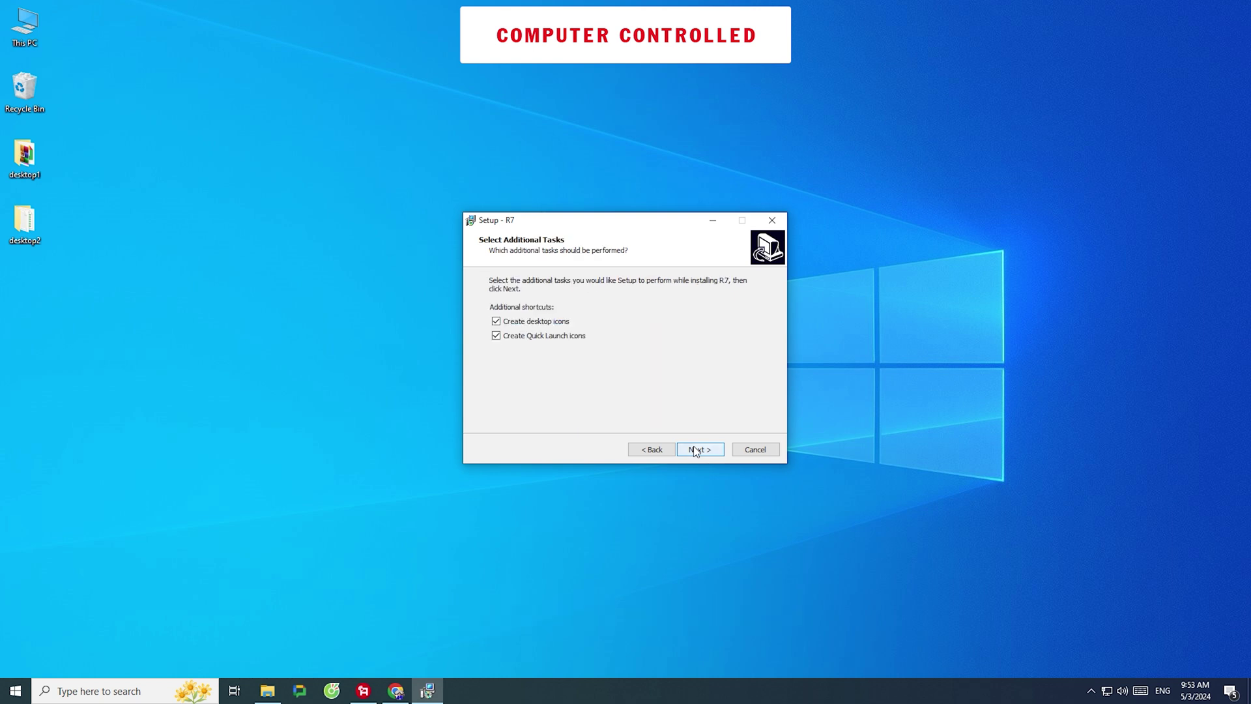
click(696, 450)
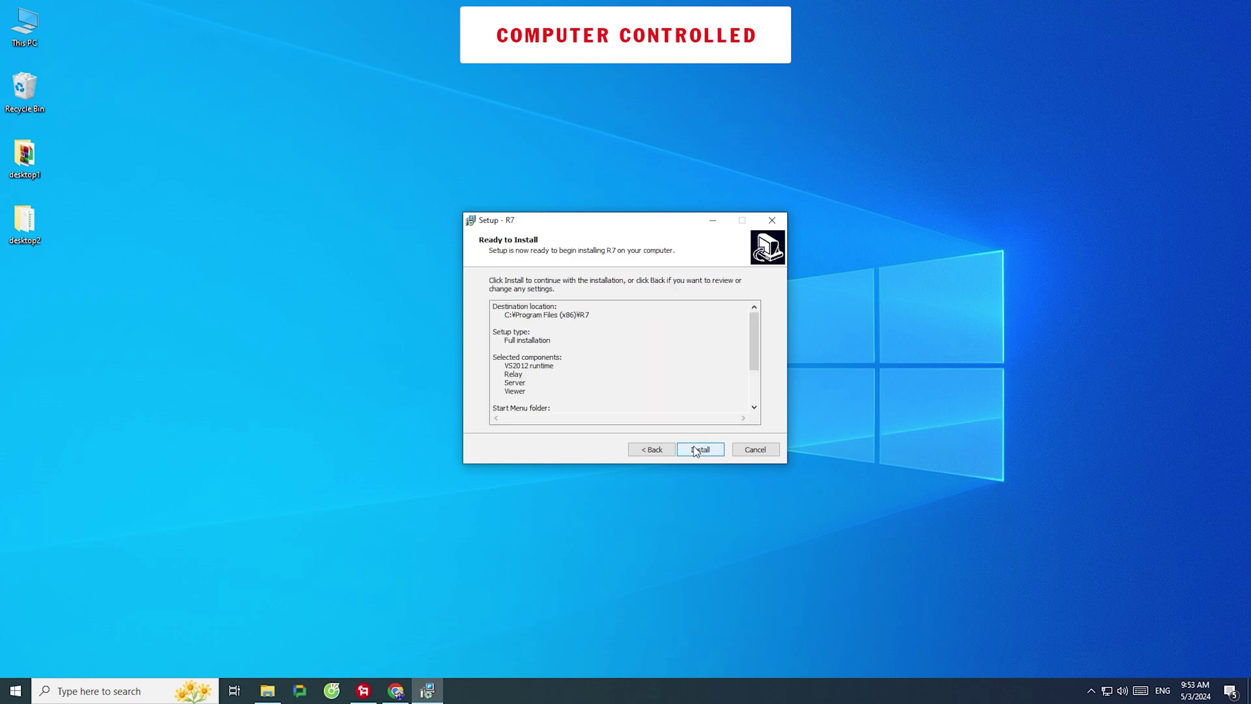
click(696, 450)
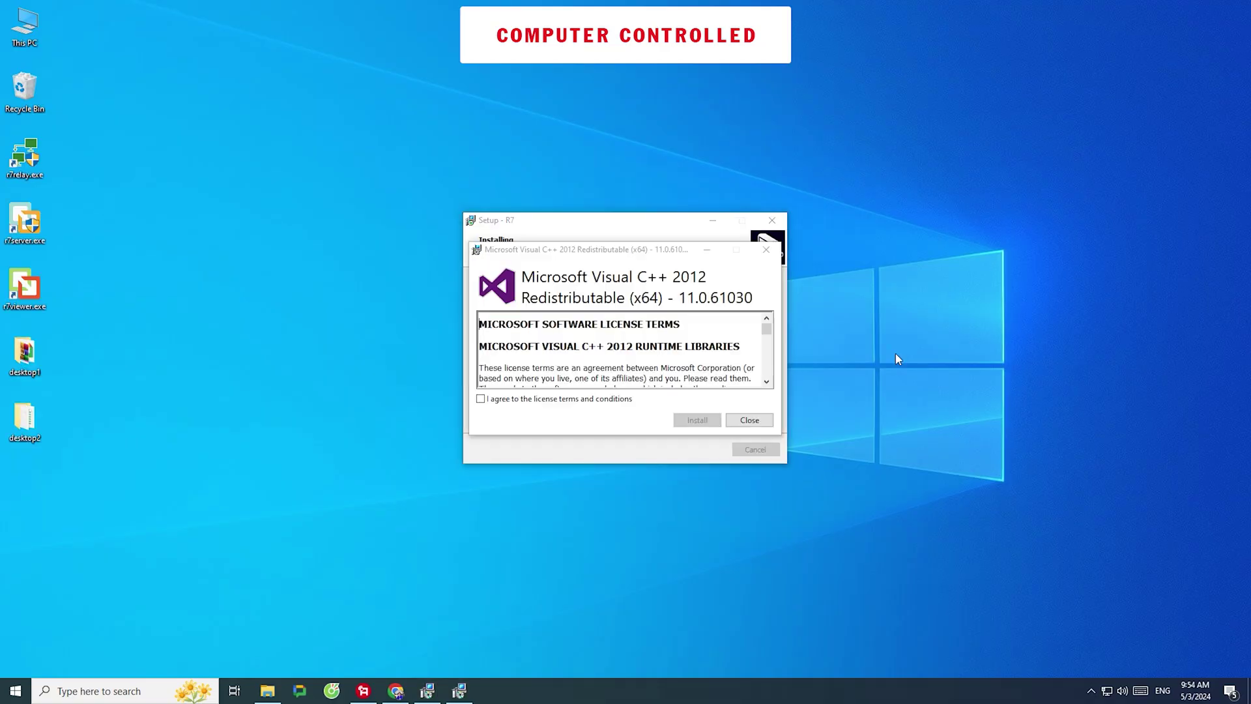
Install the Visual C++ 2012 runtime, then finish setup without launching r7server
click(536, 399)
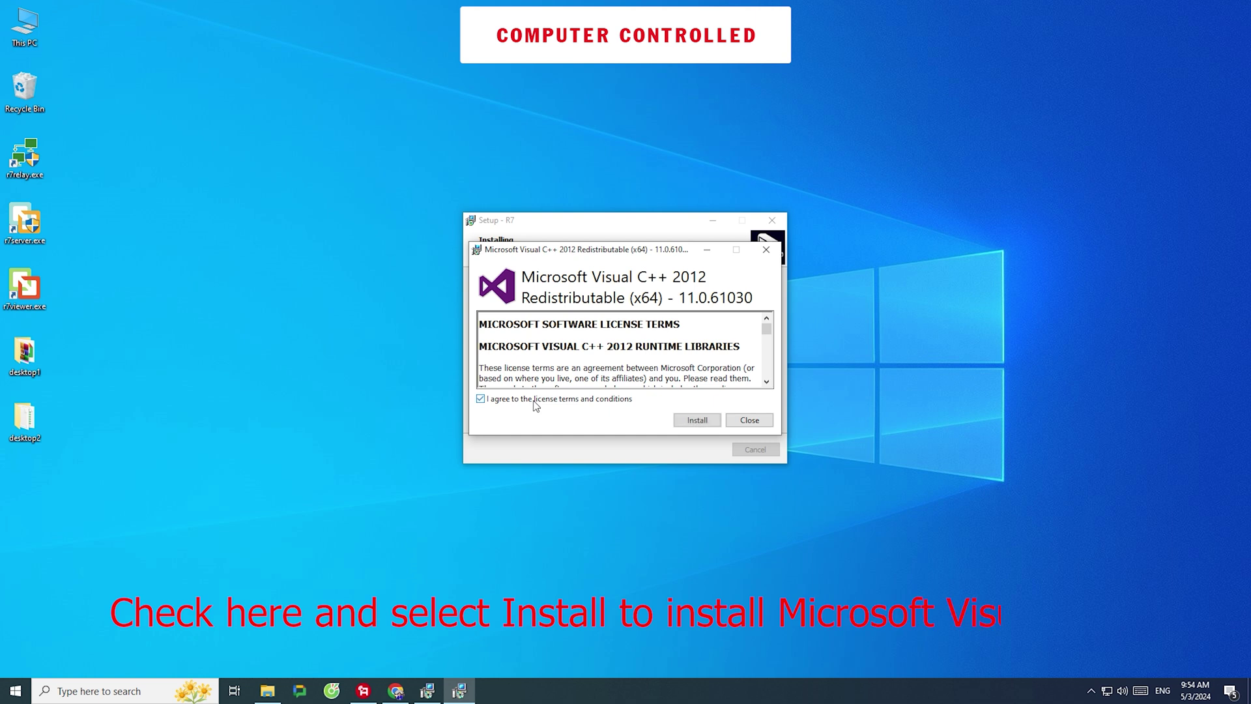
click(689, 420)
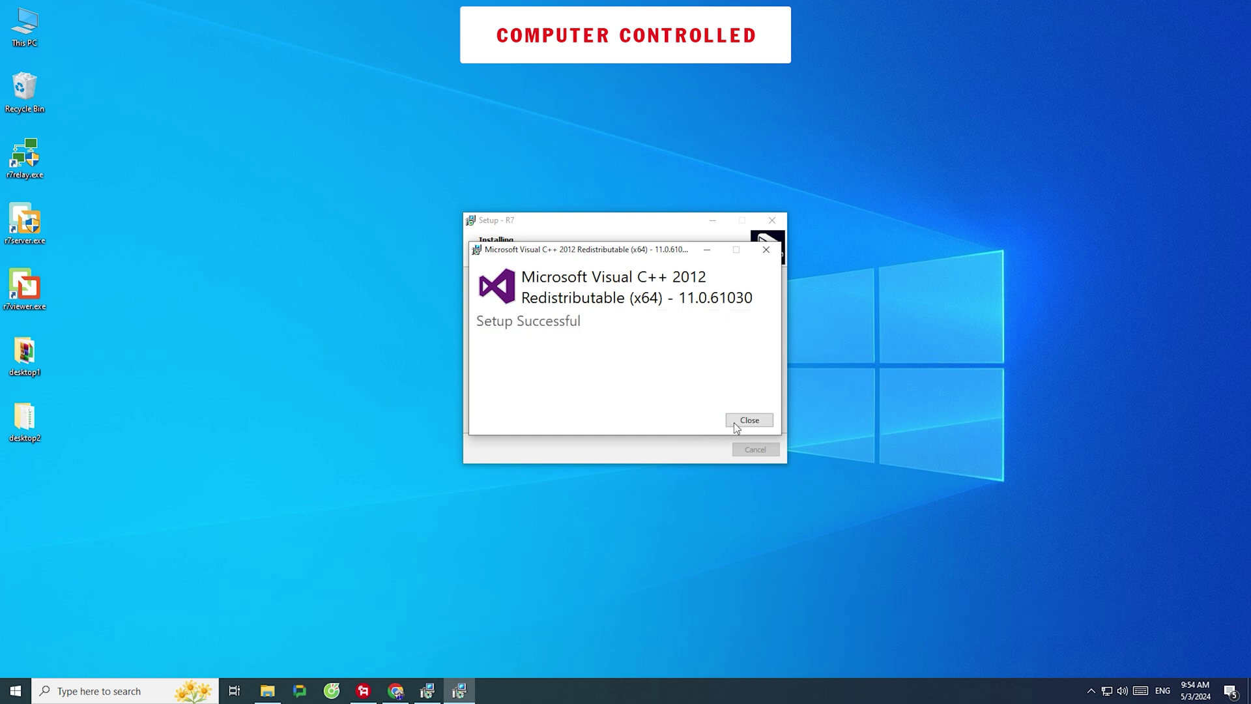
click(749, 422)
click(646, 322)
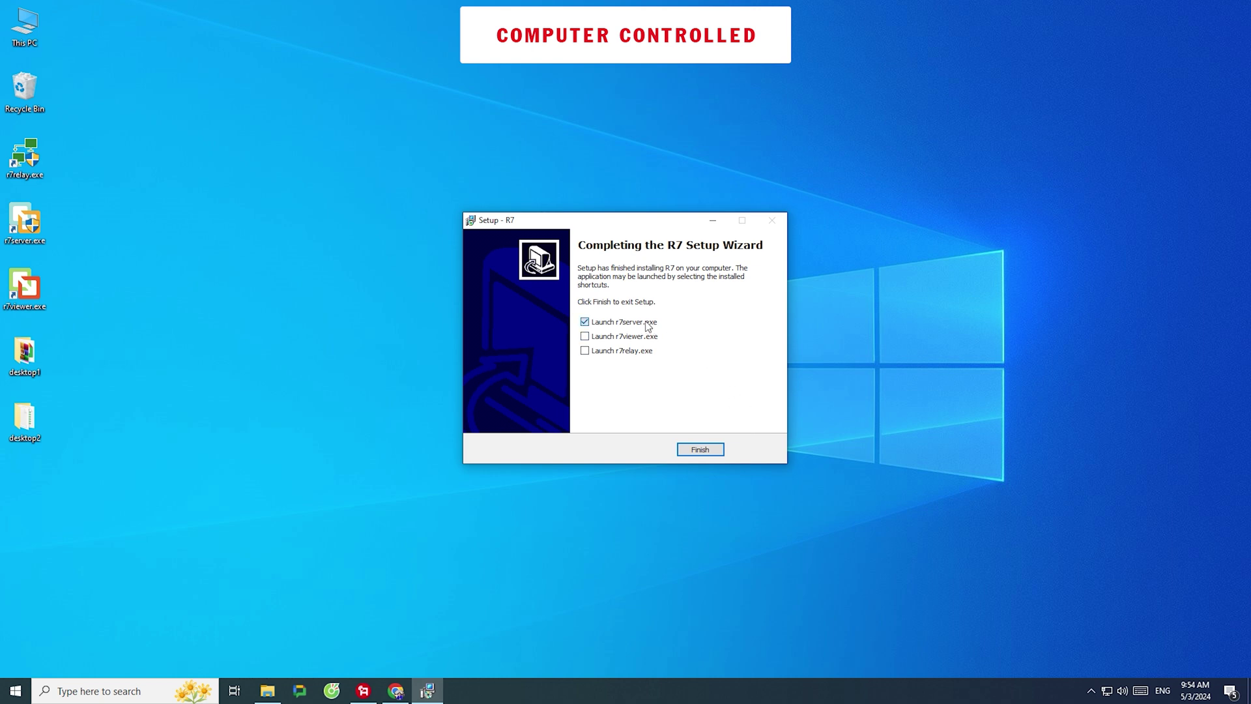
click(710, 450)
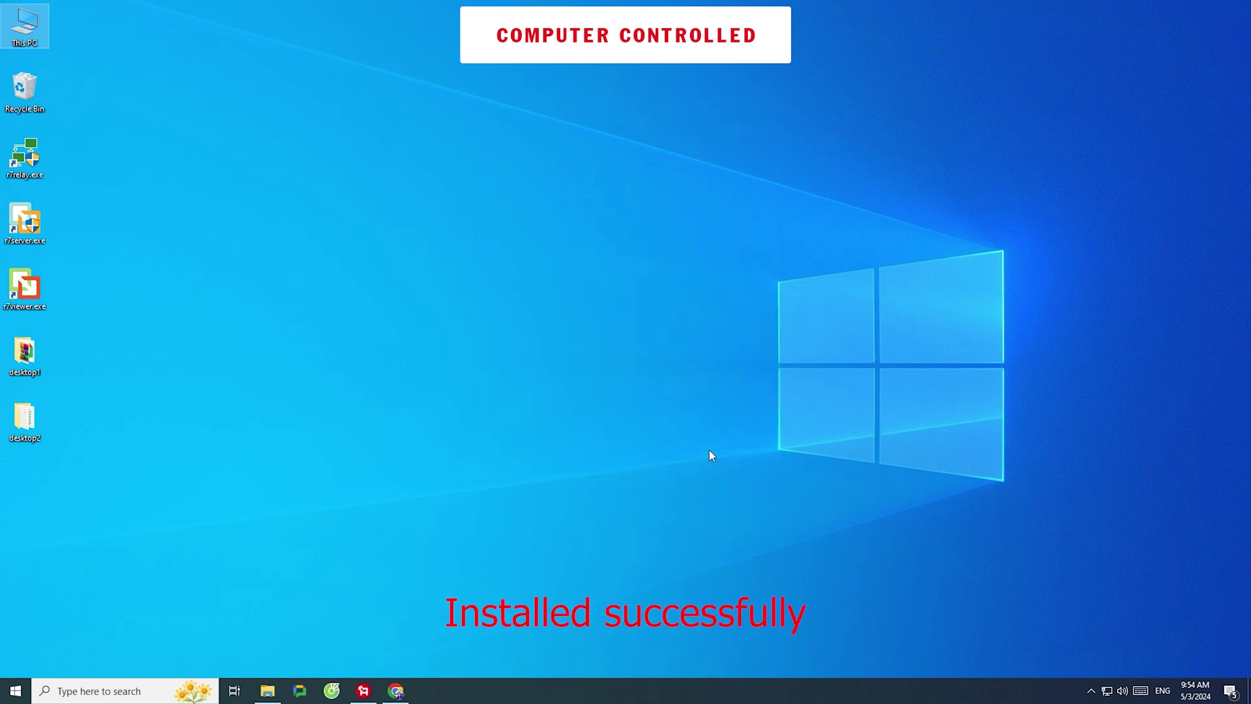
right_click(28, 287)
Launch the Remote7 Viewer and open the website's free account signup page
click(96, 299)
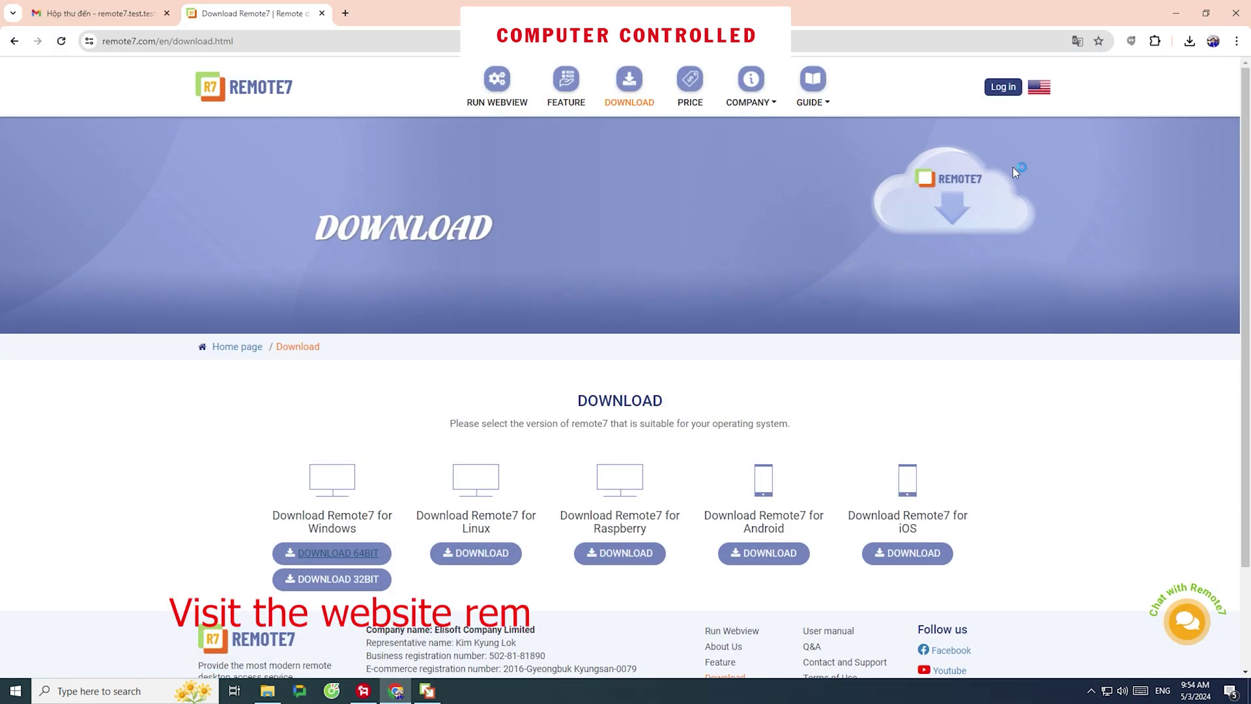
click(1010, 93)
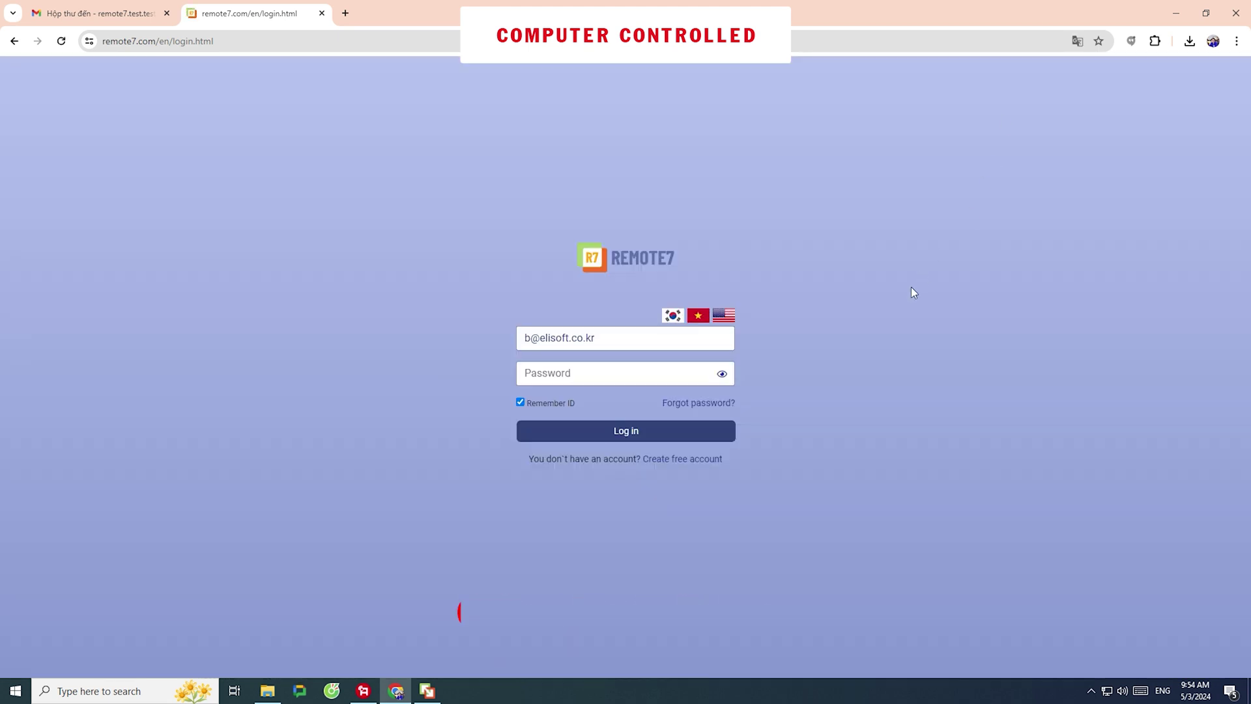
click(710, 462)
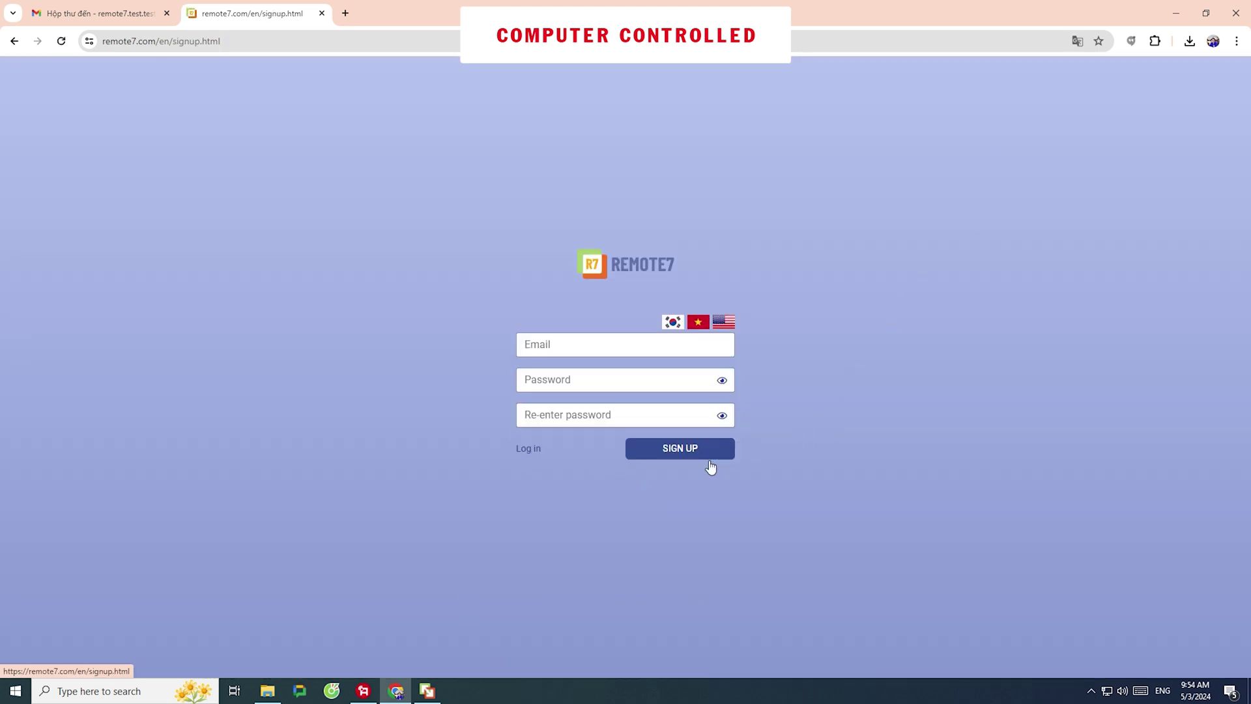
Sign up with the Gmail address and a new password entered twice
click(628, 348)
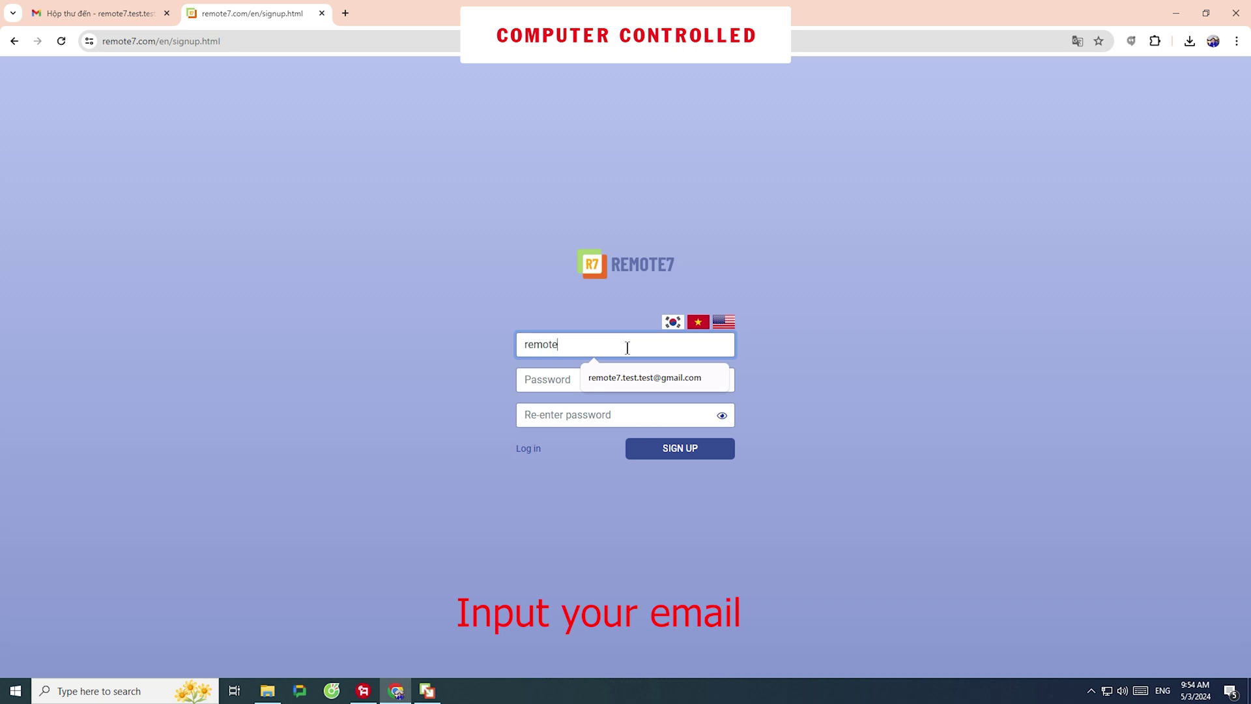
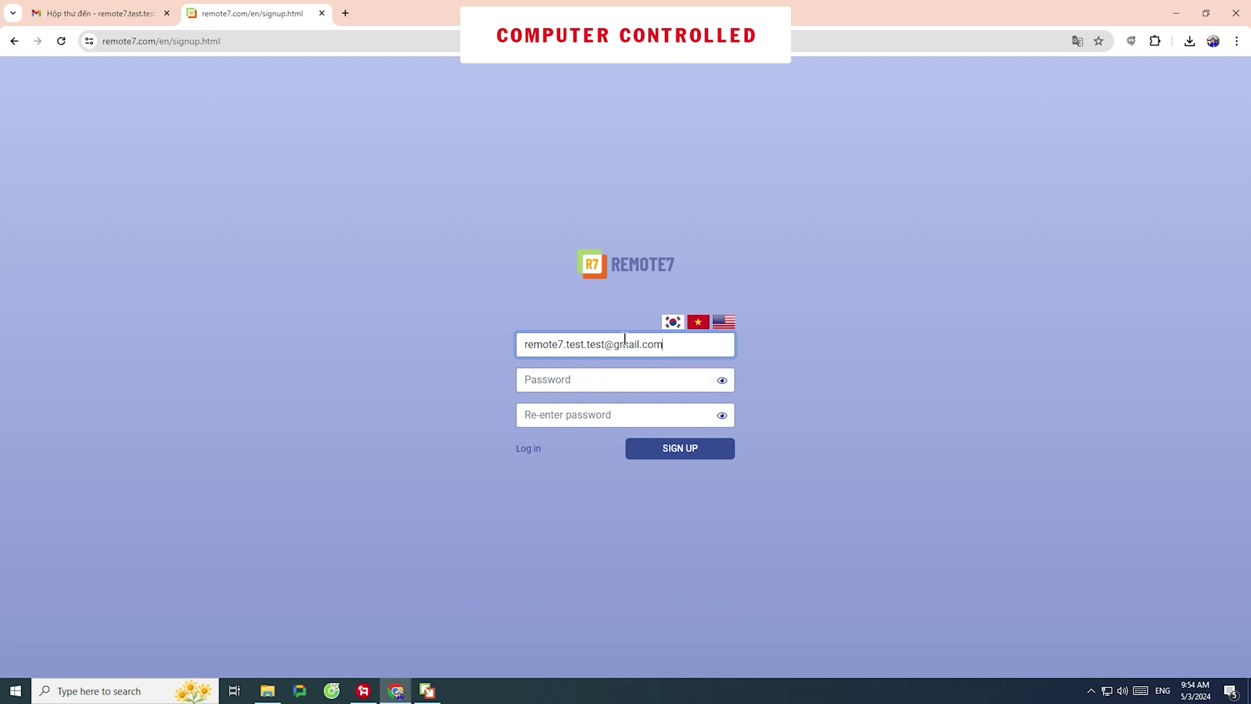
click(597, 384)
text(••••••)
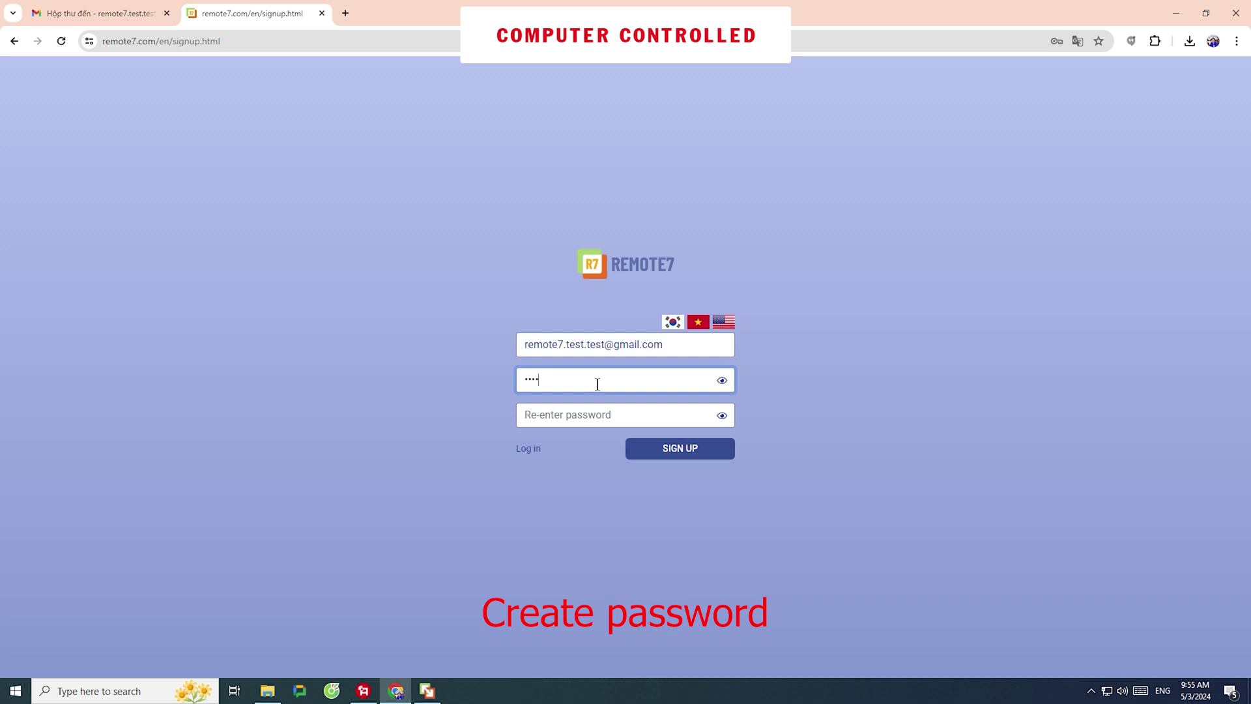
click(580, 412)
text(••••)
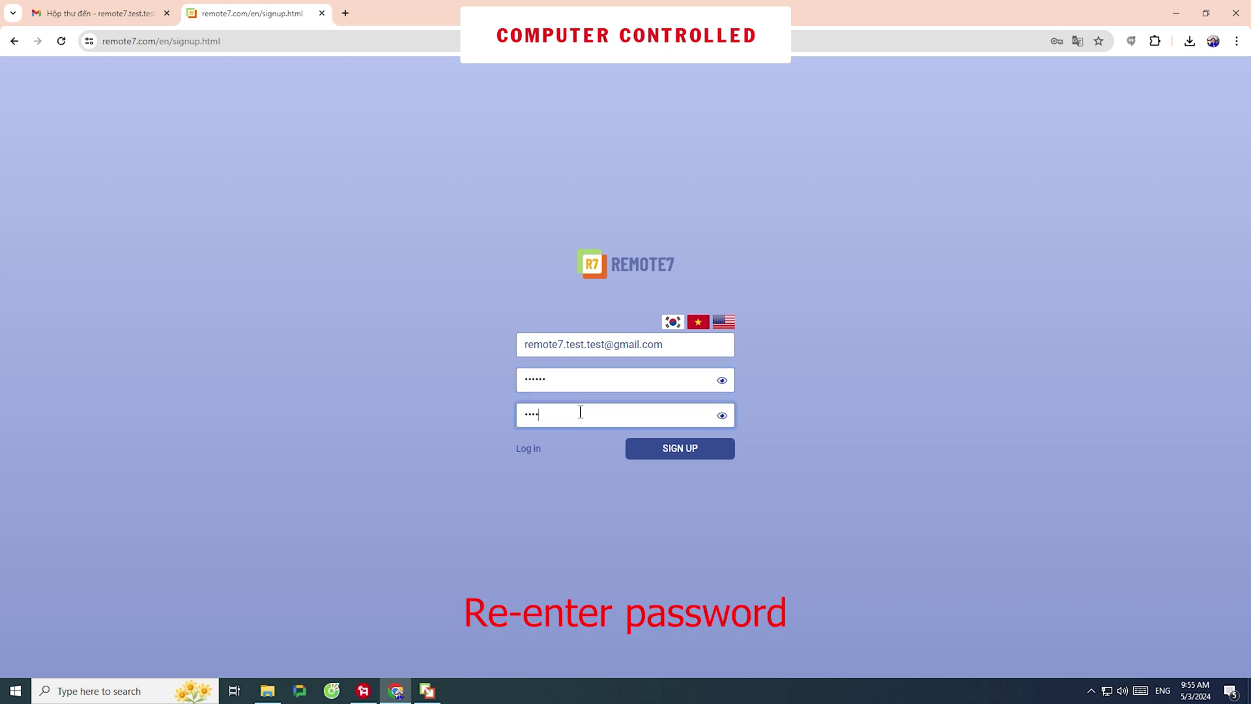
text(••)
click(677, 448)
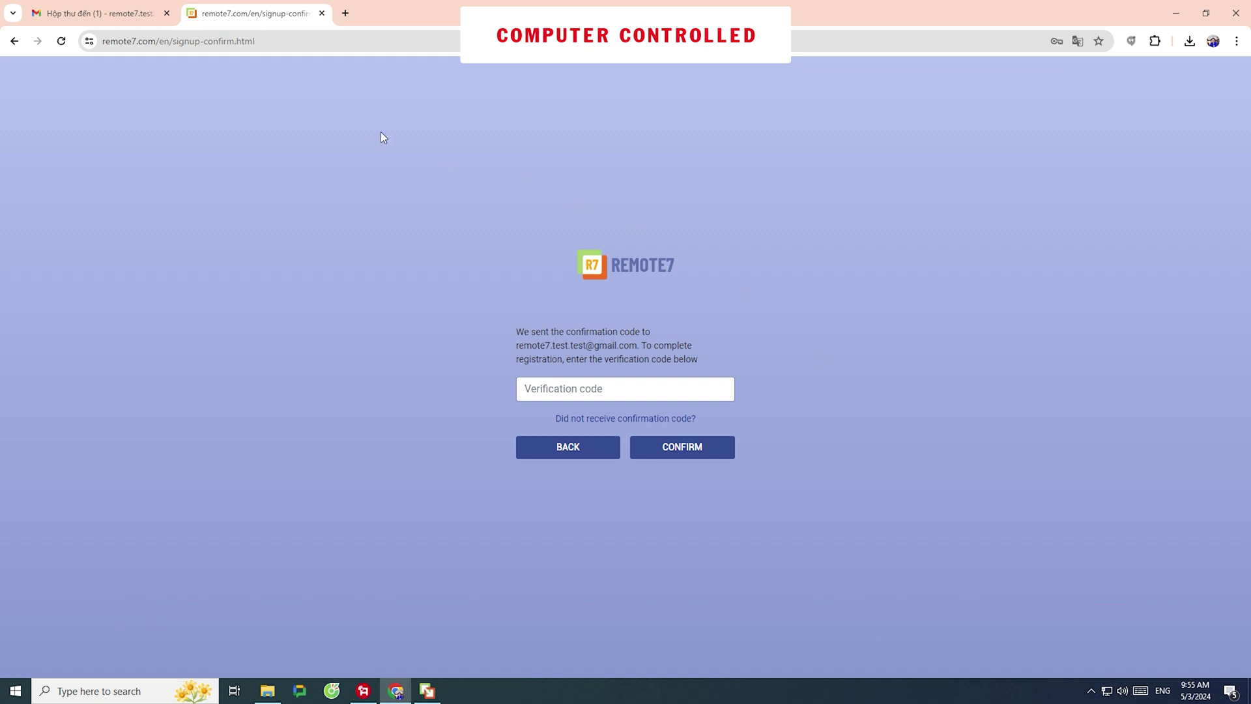
Open the Remote7 verification email in Gmail, copy the code, and return to Remote7
click(92, 13)
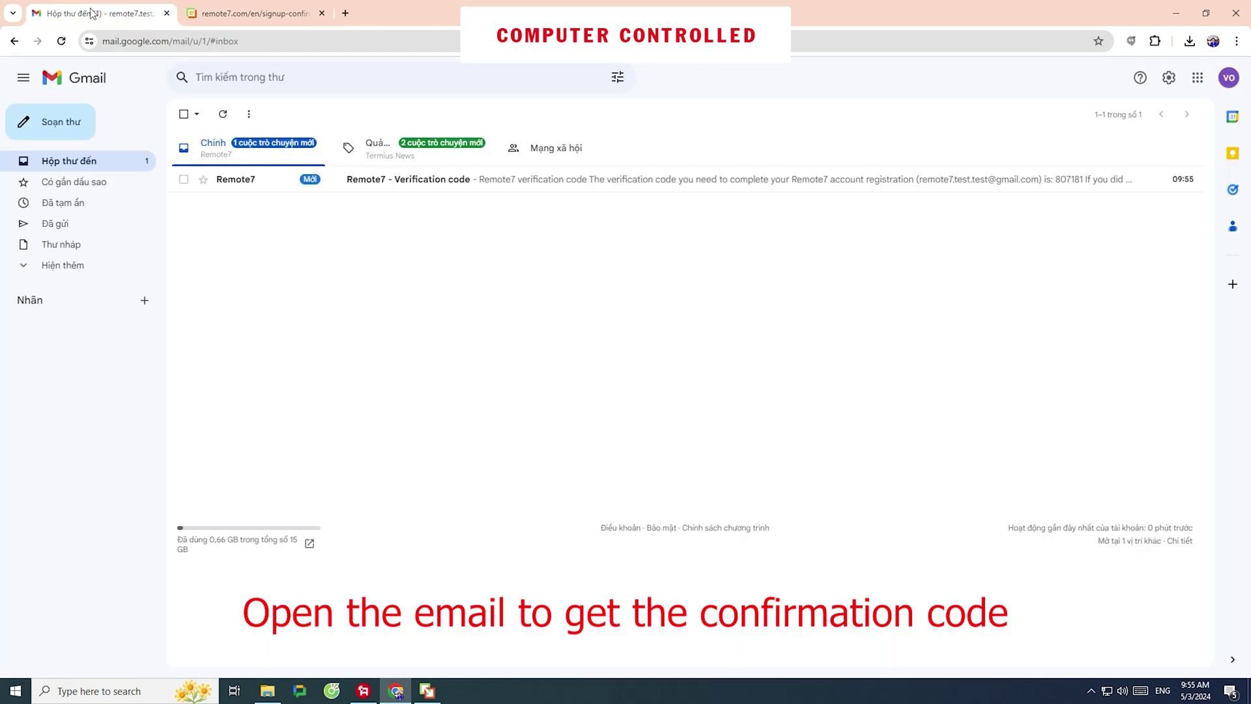
click(509, 189)
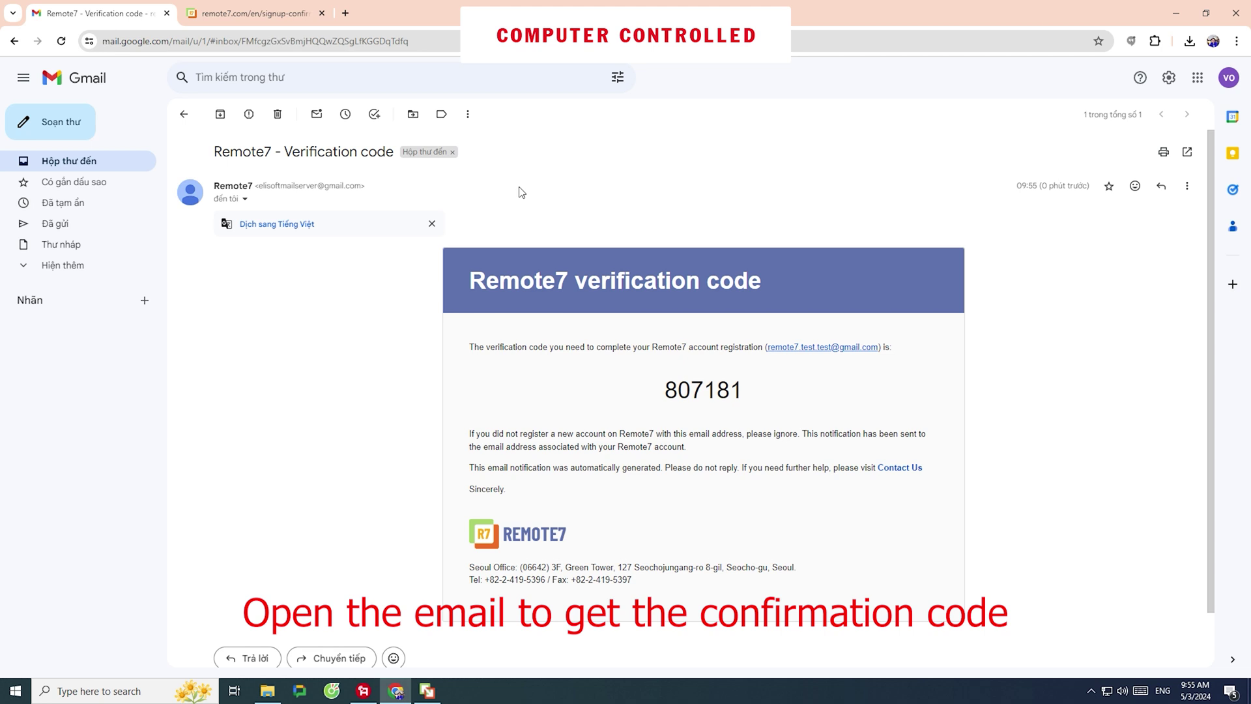
drag(750, 388, 663, 390)
key(ctrl+c)
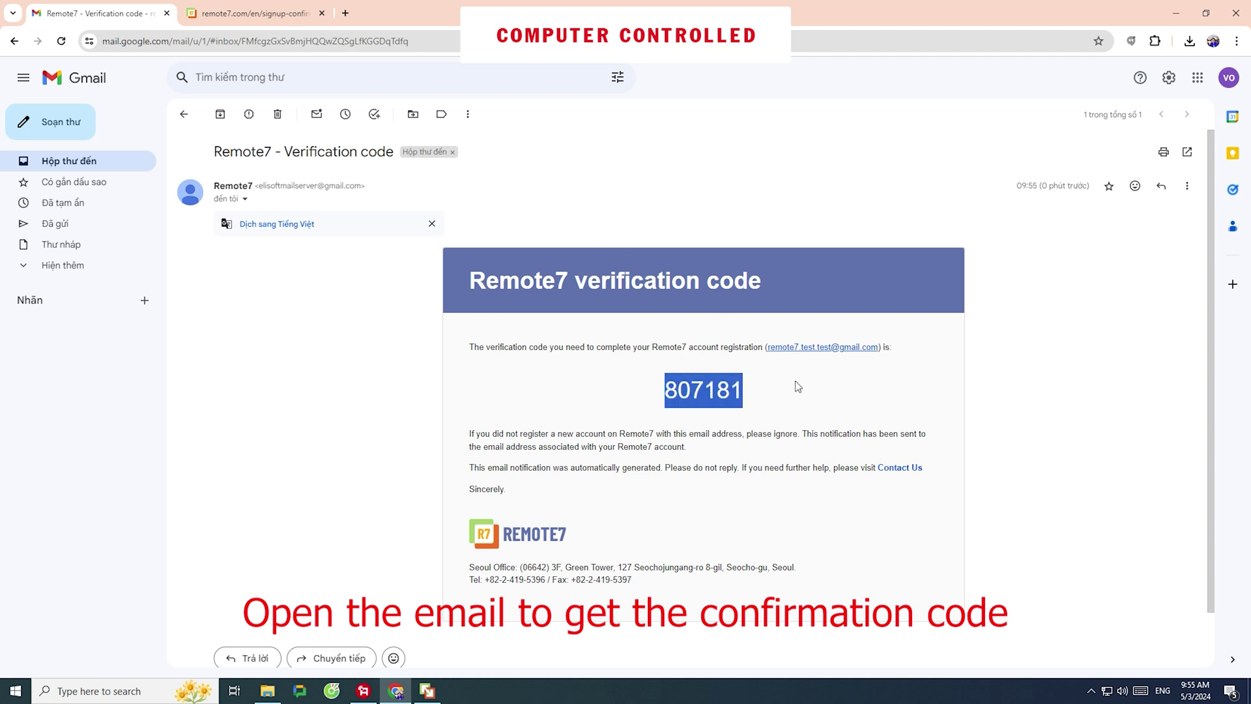
click(270, 16)
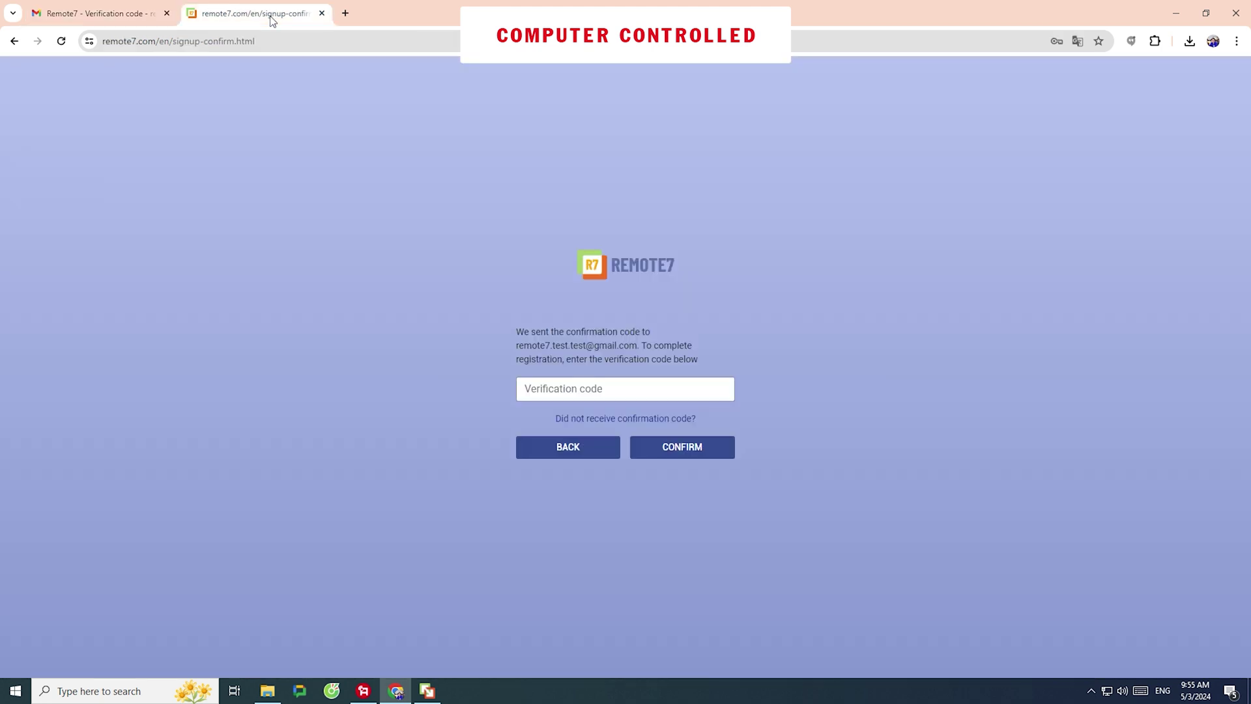
Paste the verification code, confirm it, and minimize Chrome
right_click(619, 387)
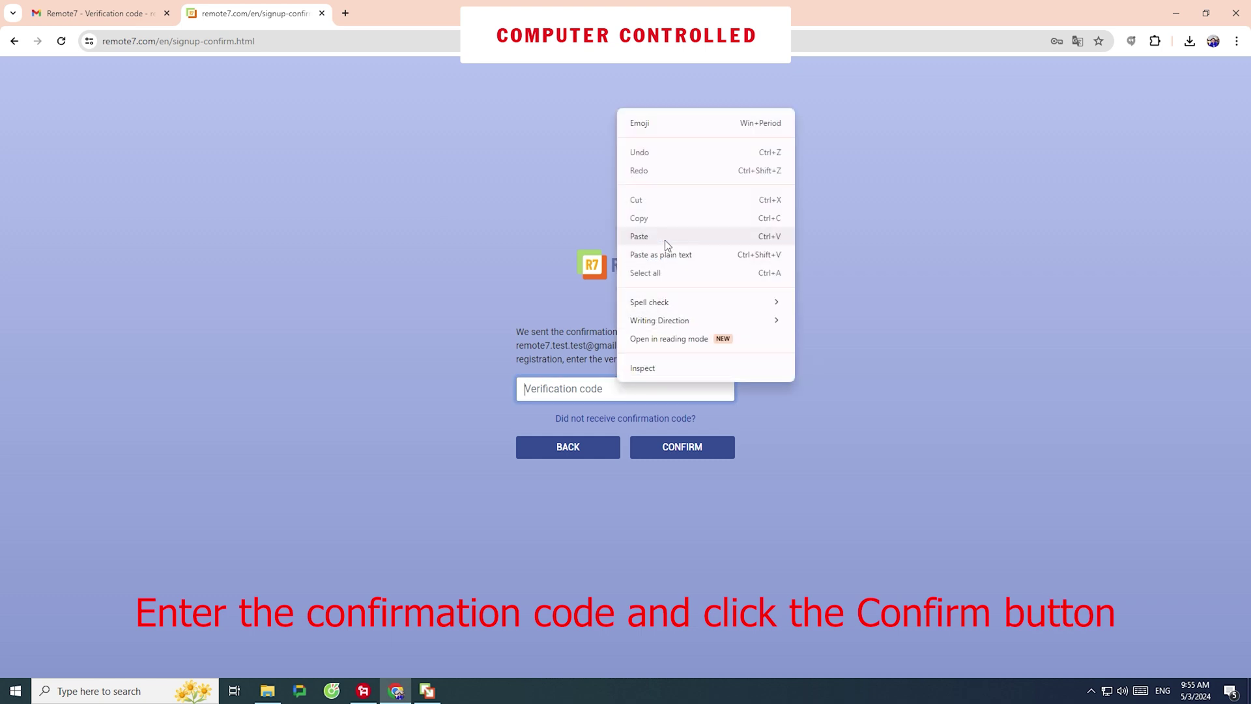
click(665, 237)
click(705, 446)
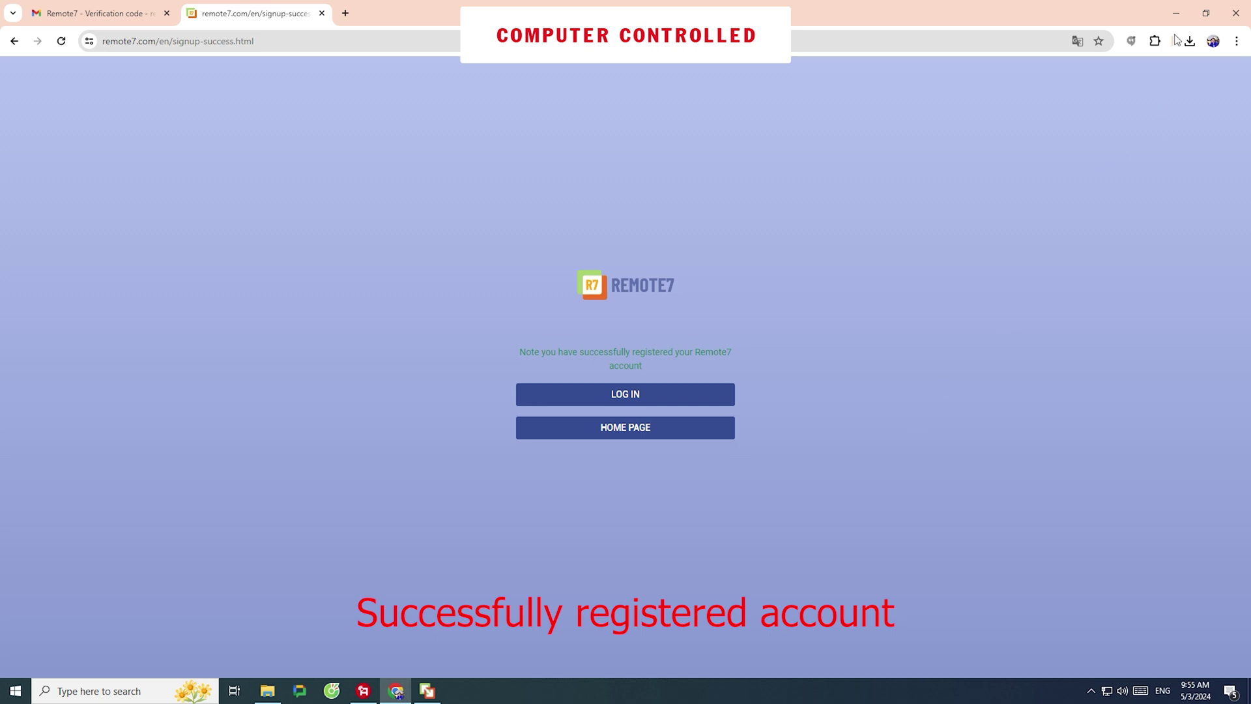
click(1175, 14)
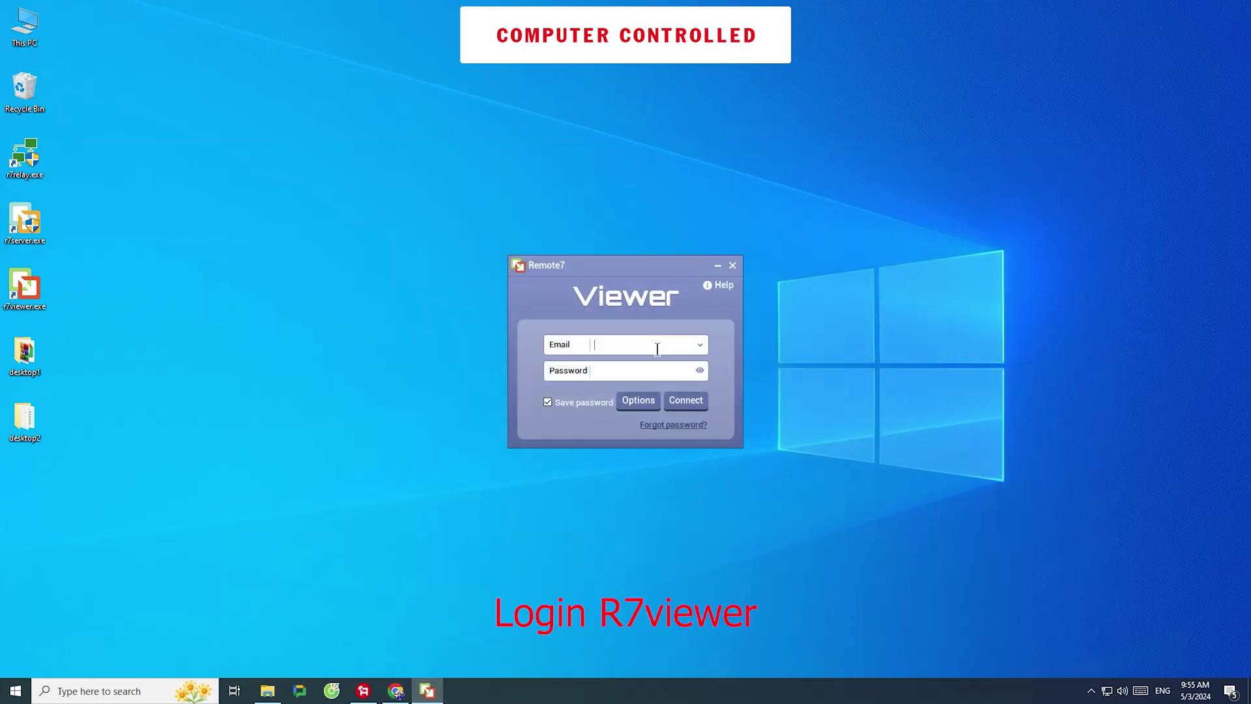
Sign the Viewer in with the registered email and password, then move its session window right
click(657, 349)
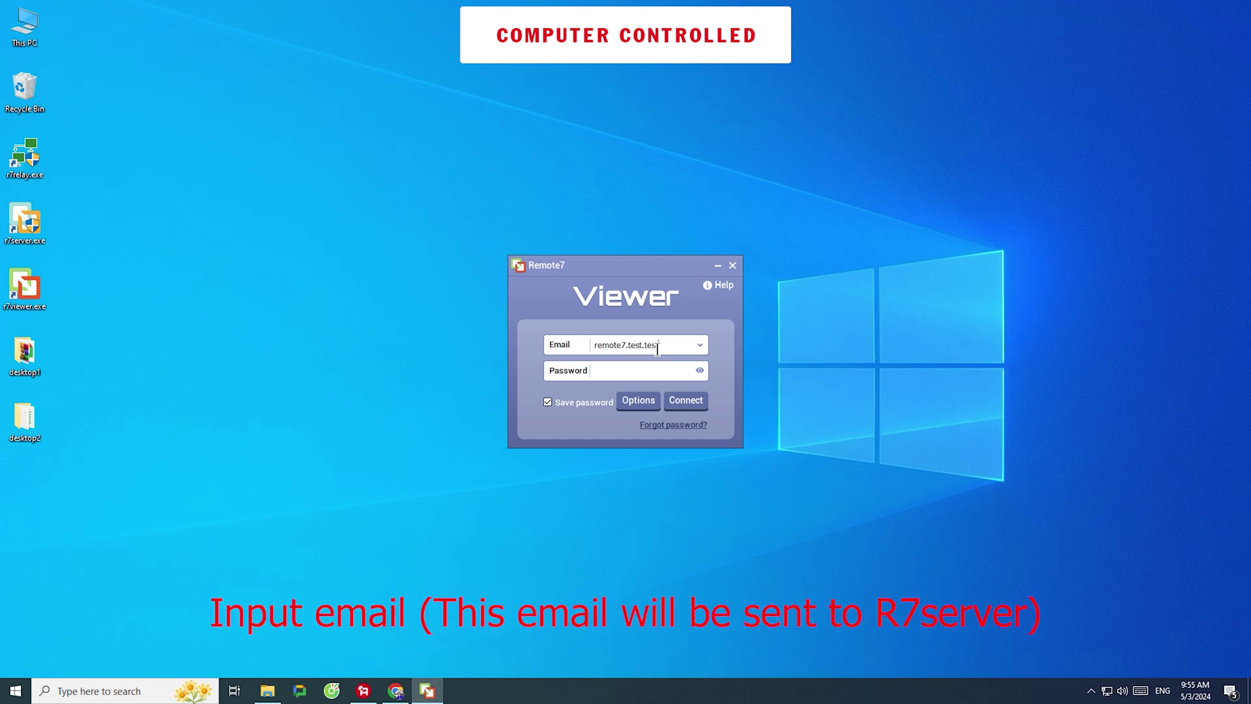
key(Tab)
text(123)
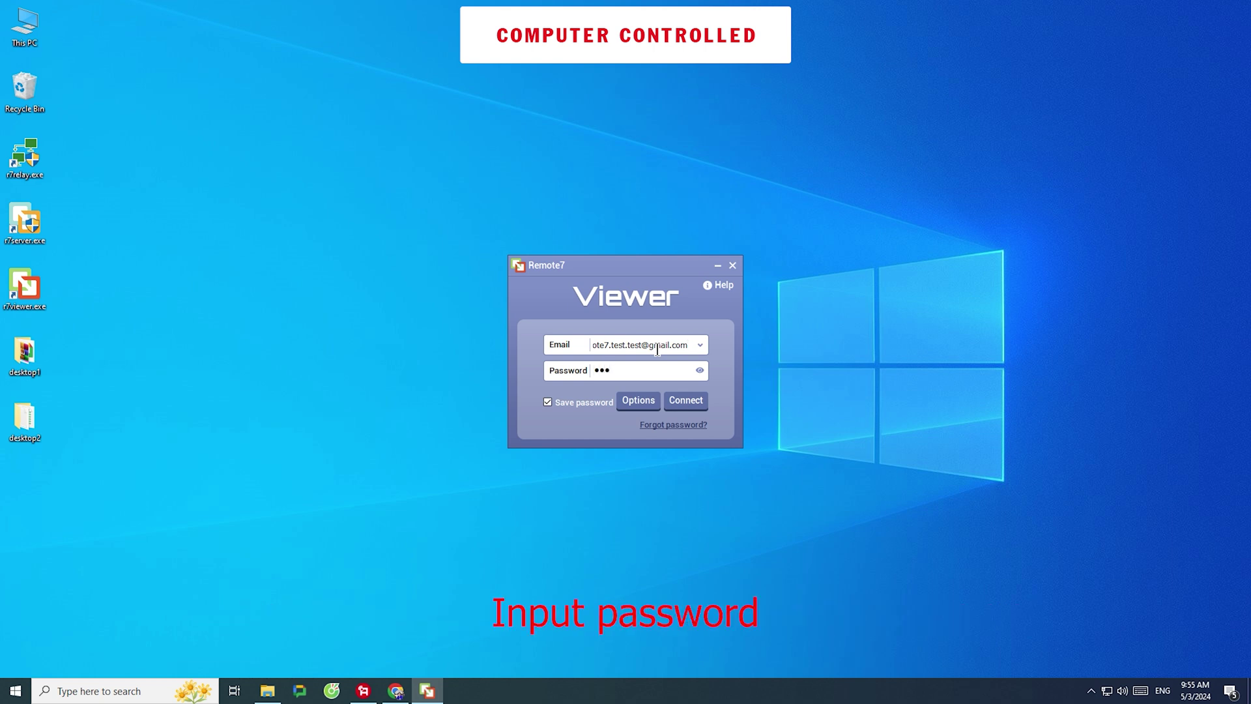
text(456)
click(685, 401)
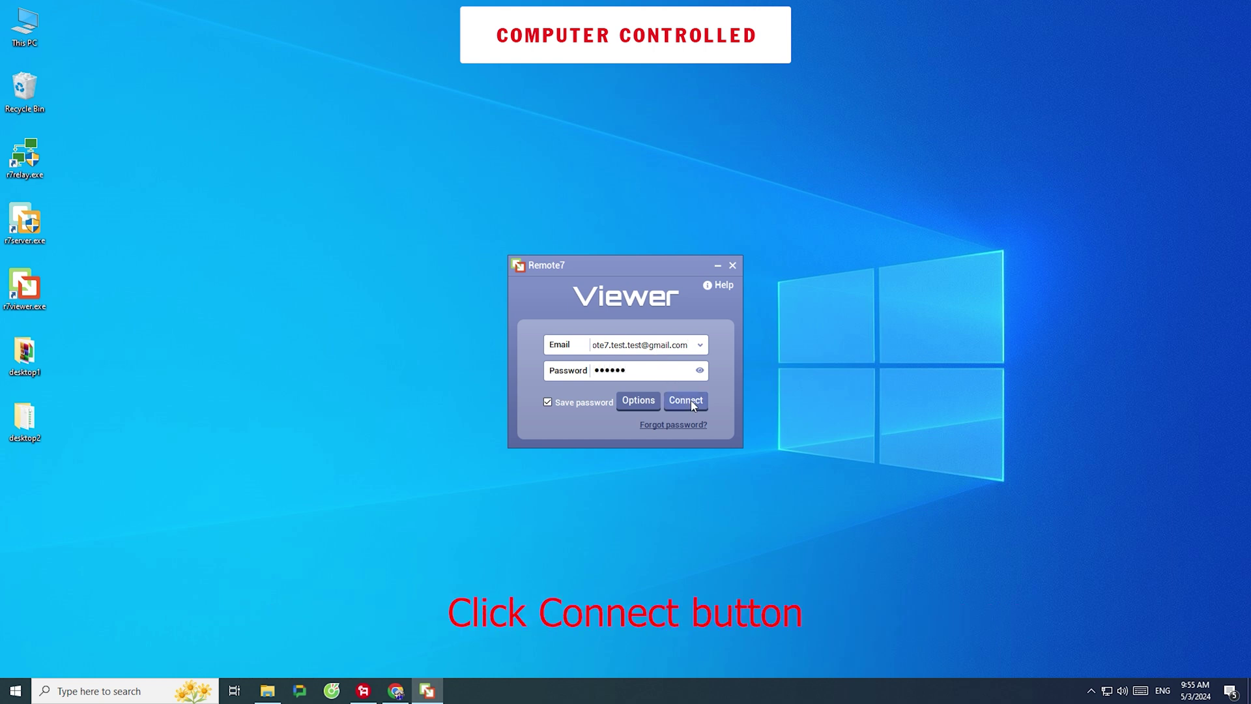
drag(215, 48, 287, 46)
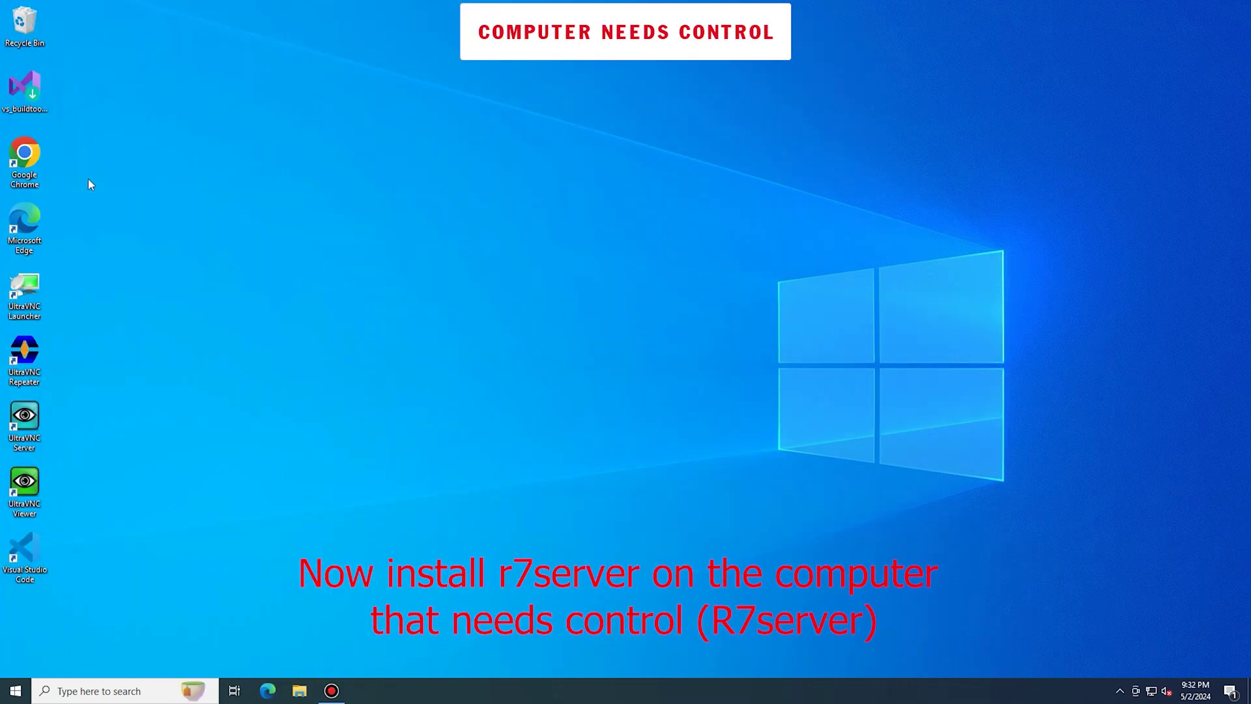
On the controlled PC, open remote7.com in Chrome and download the 64-bit Windows installer
double_click(24, 156)
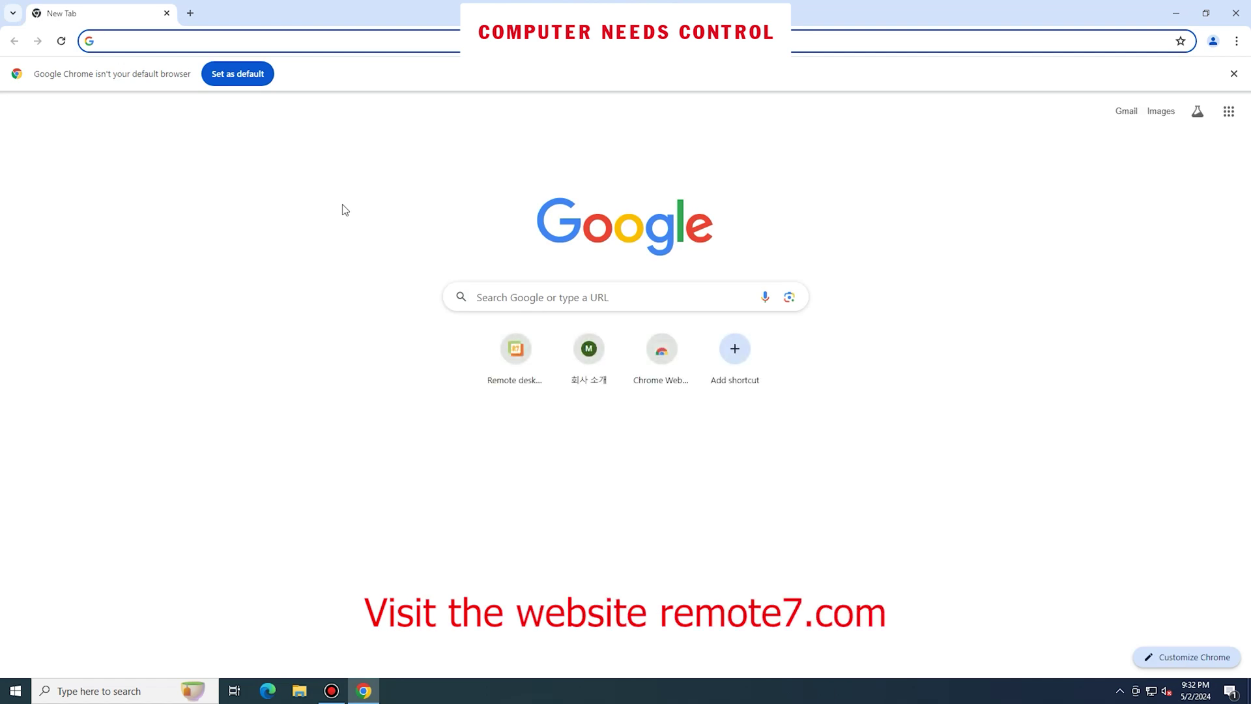
text(remote7)
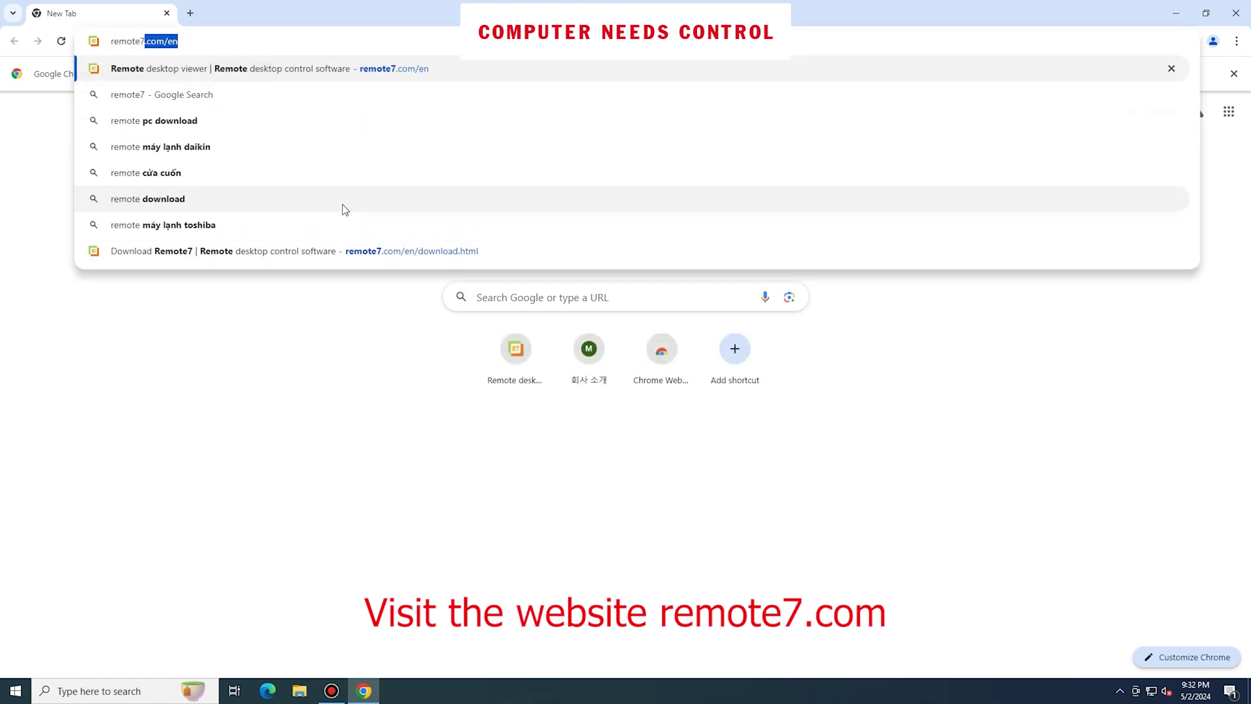
text(.com/en)
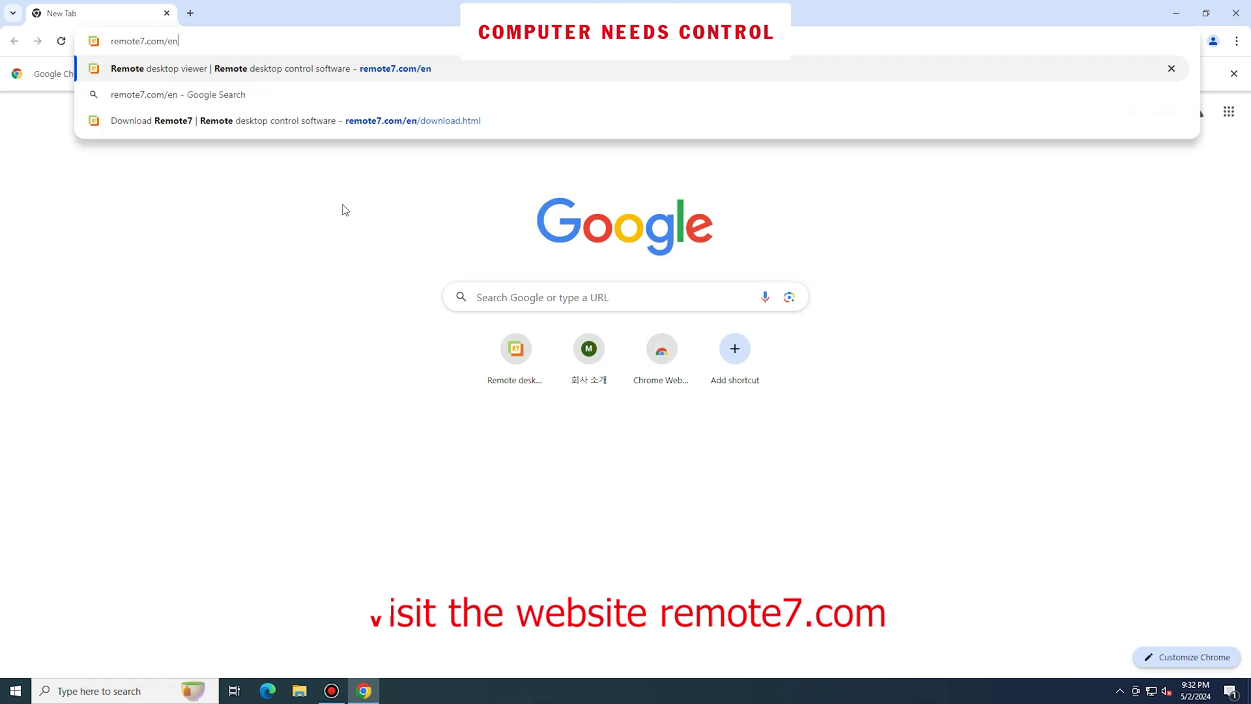
key(Return)
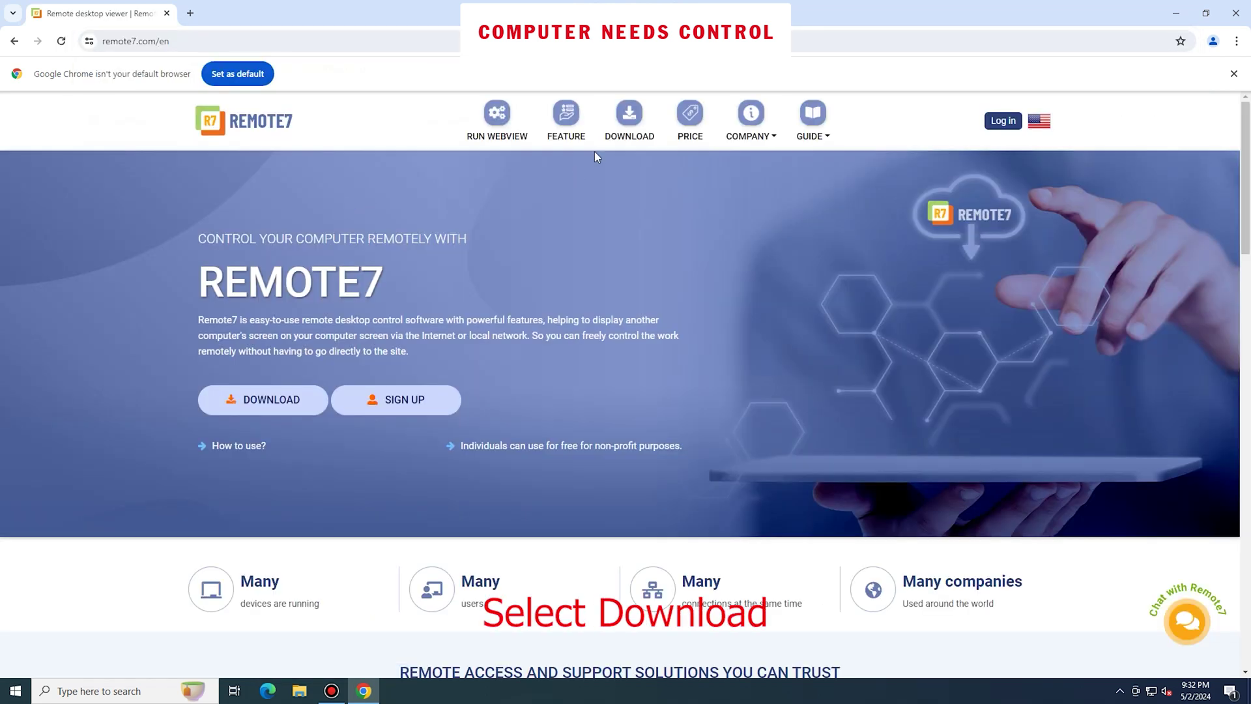
click(629, 135)
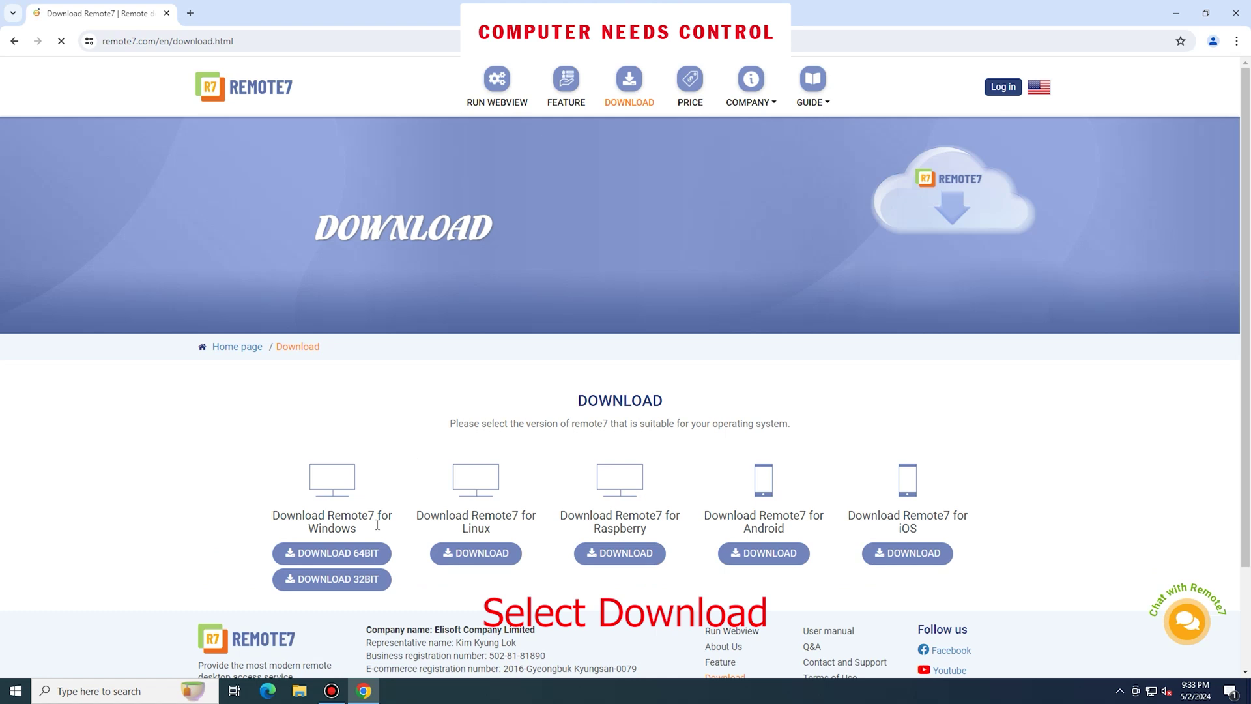
click(351, 554)
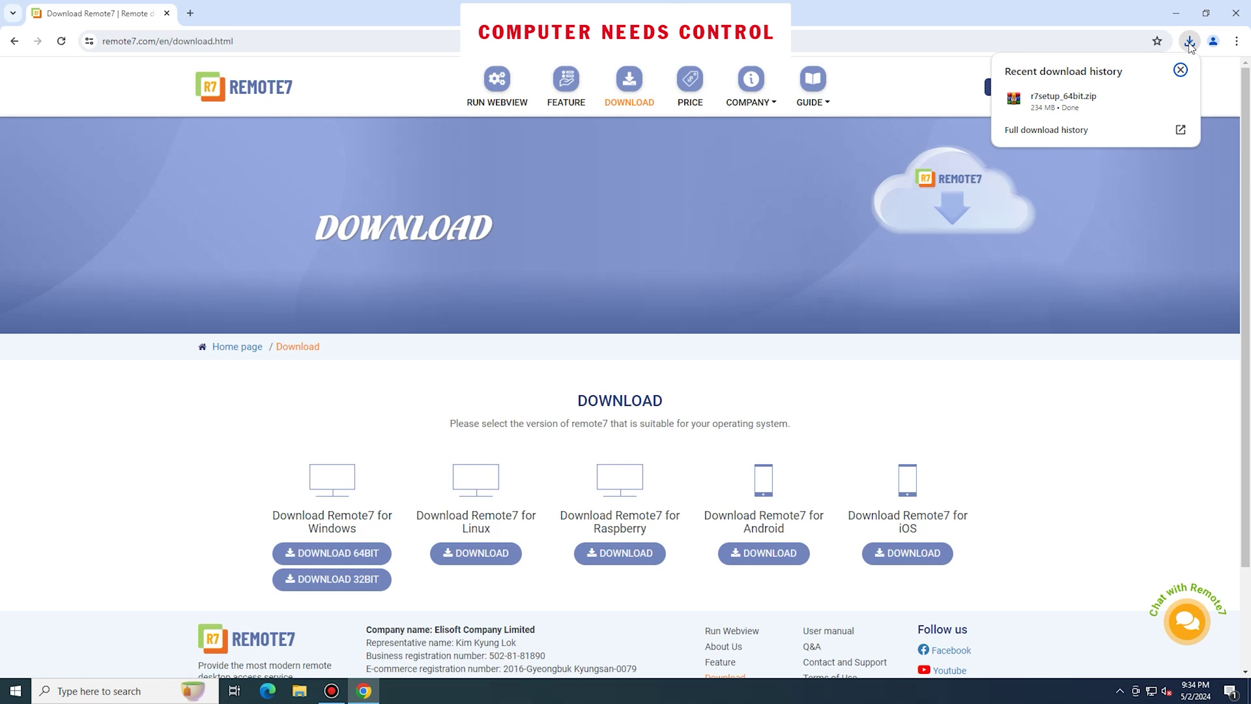
Show r7setup_64bit.zip in Downloads and extract it in place
click(1156, 98)
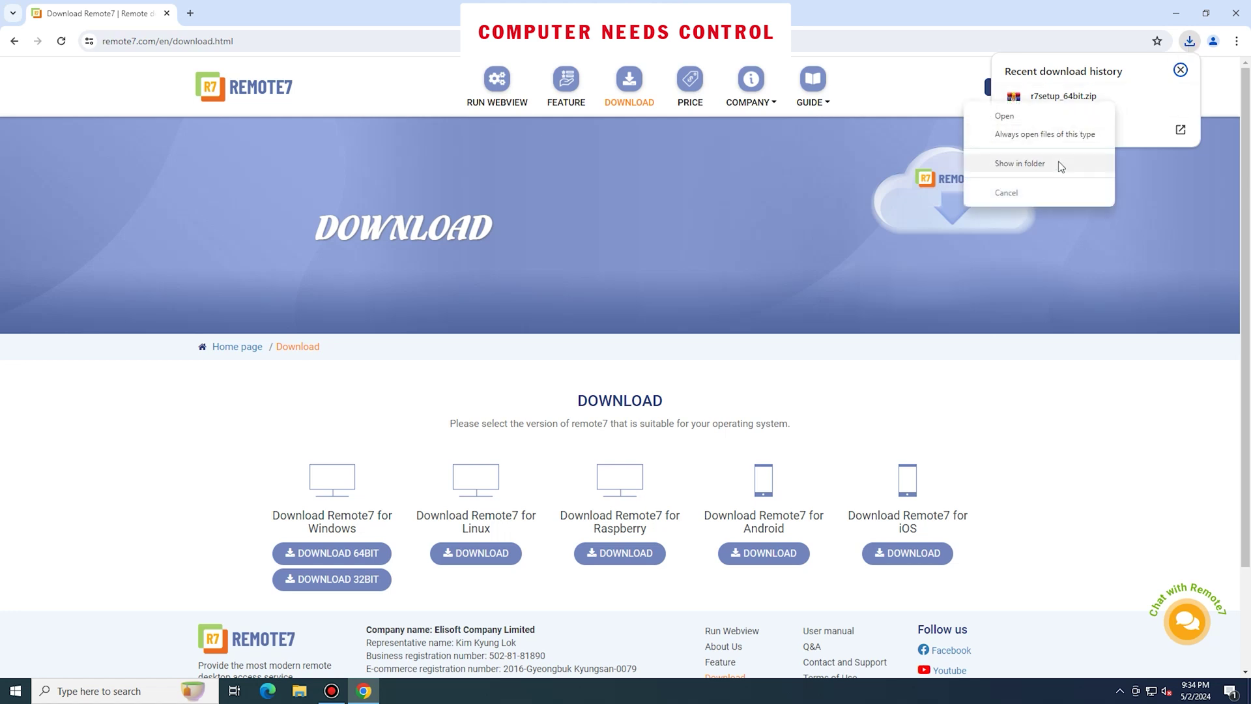
click(1019, 162)
click(1176, 13)
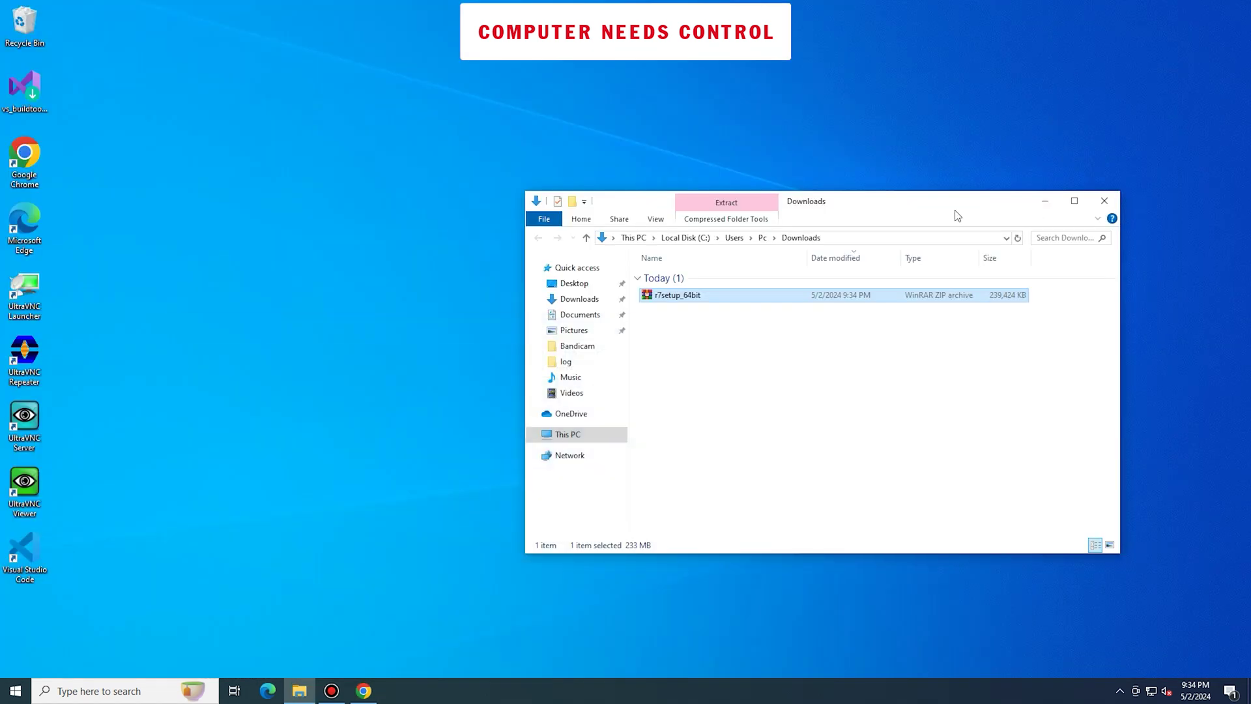
right_click(695, 298)
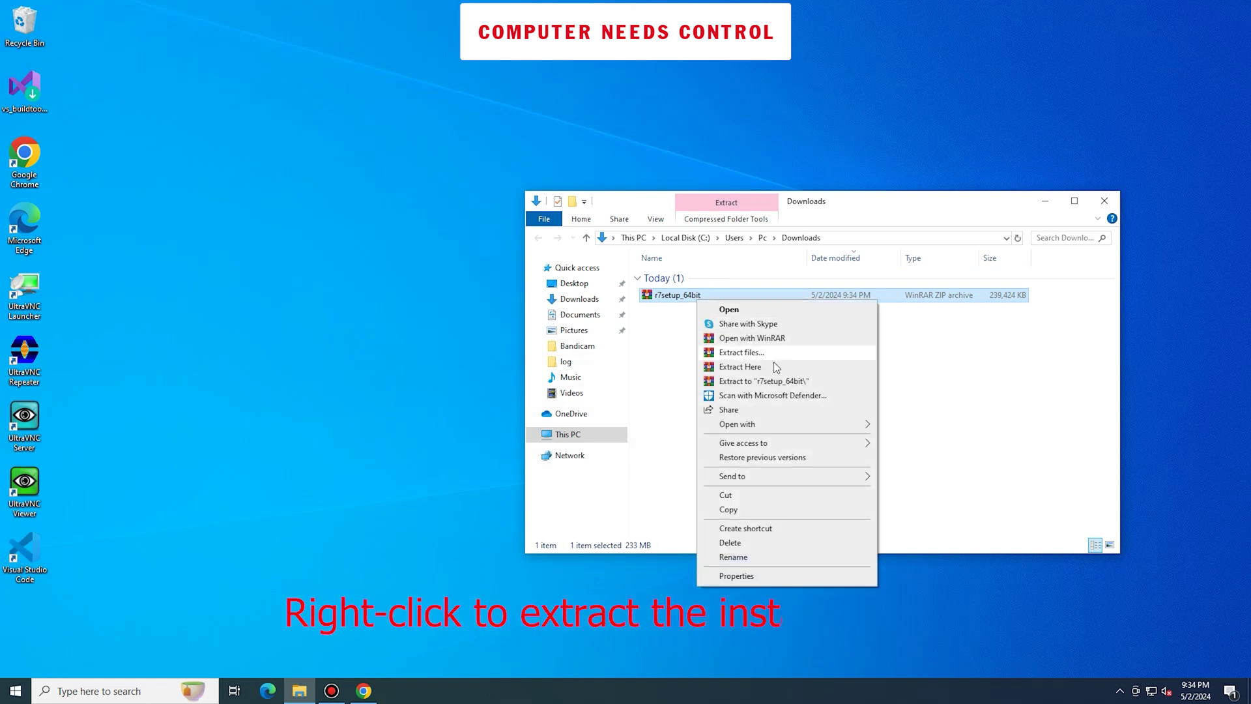
click(741, 367)
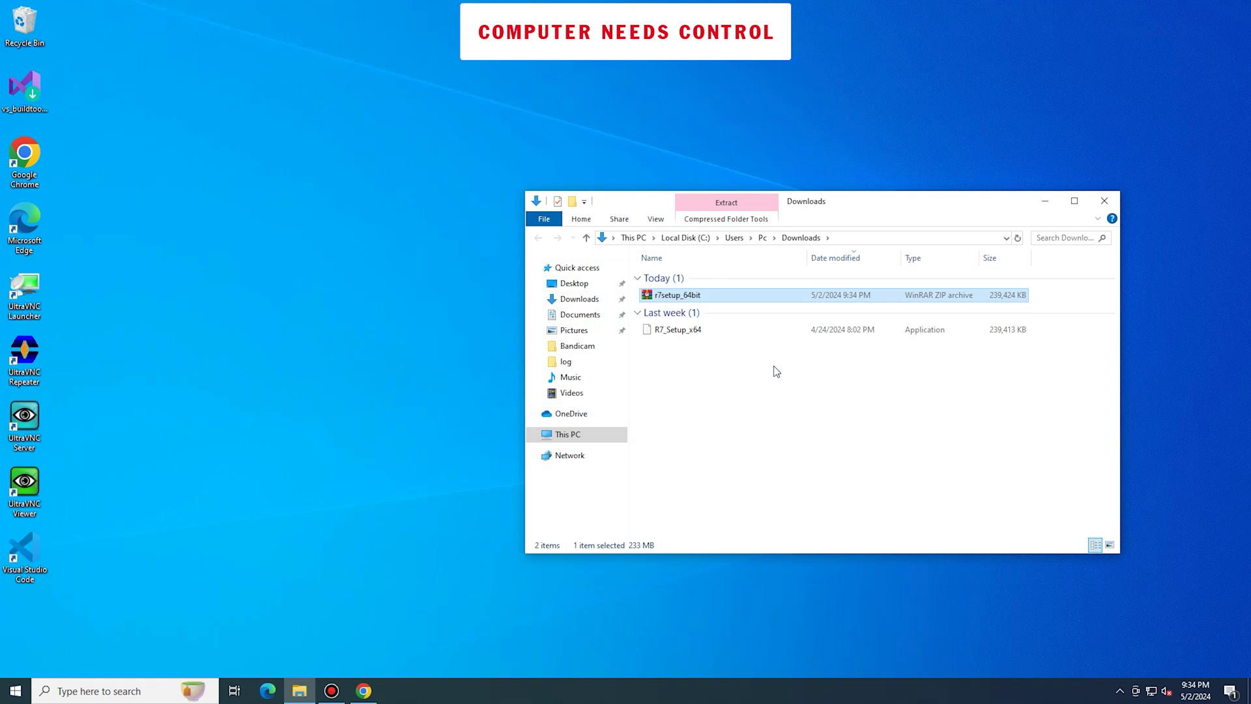
Open R7_Setup_x64, allow it past SmartScreen with Run anyway, and minimize Explorer
right_click(689, 329)
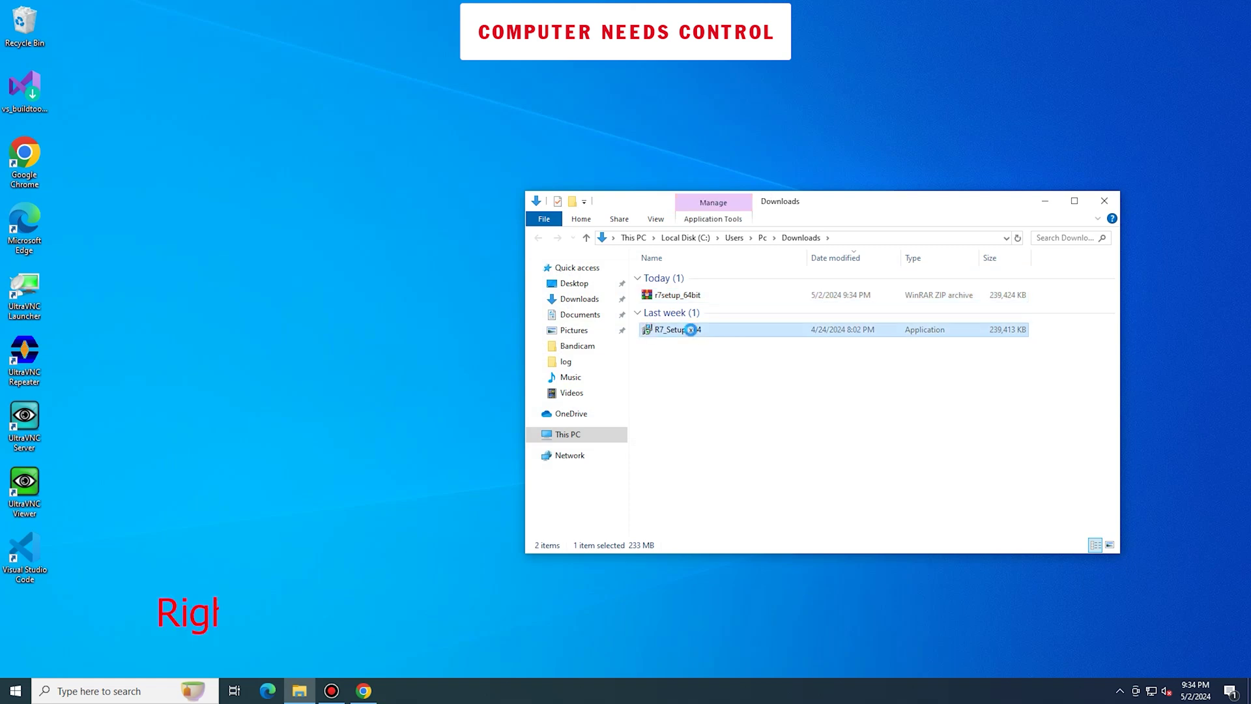
click(732, 343)
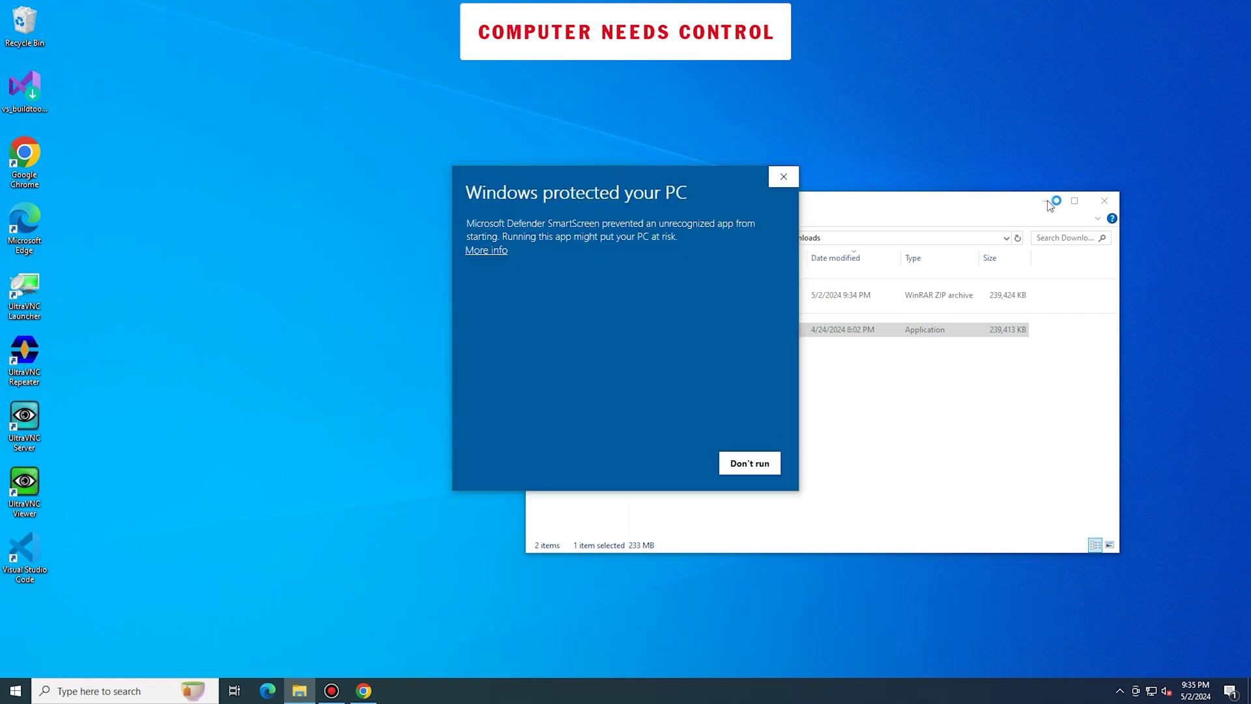
click(499, 251)
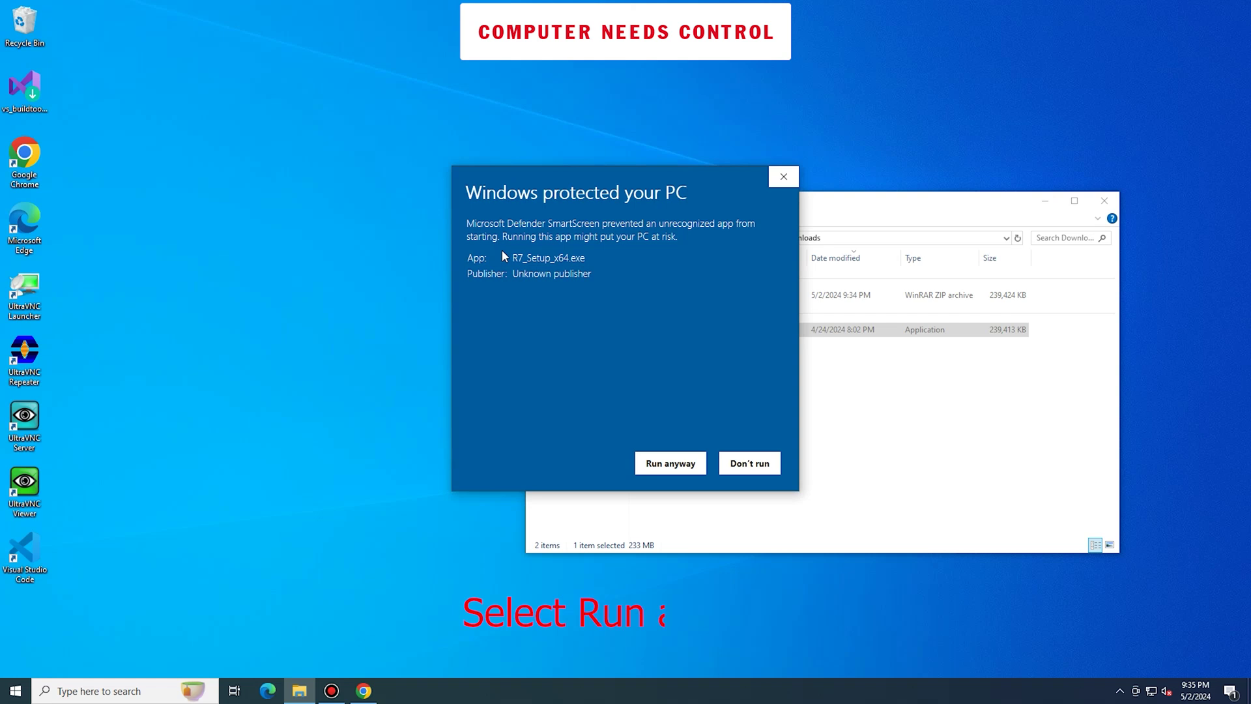
click(671, 463)
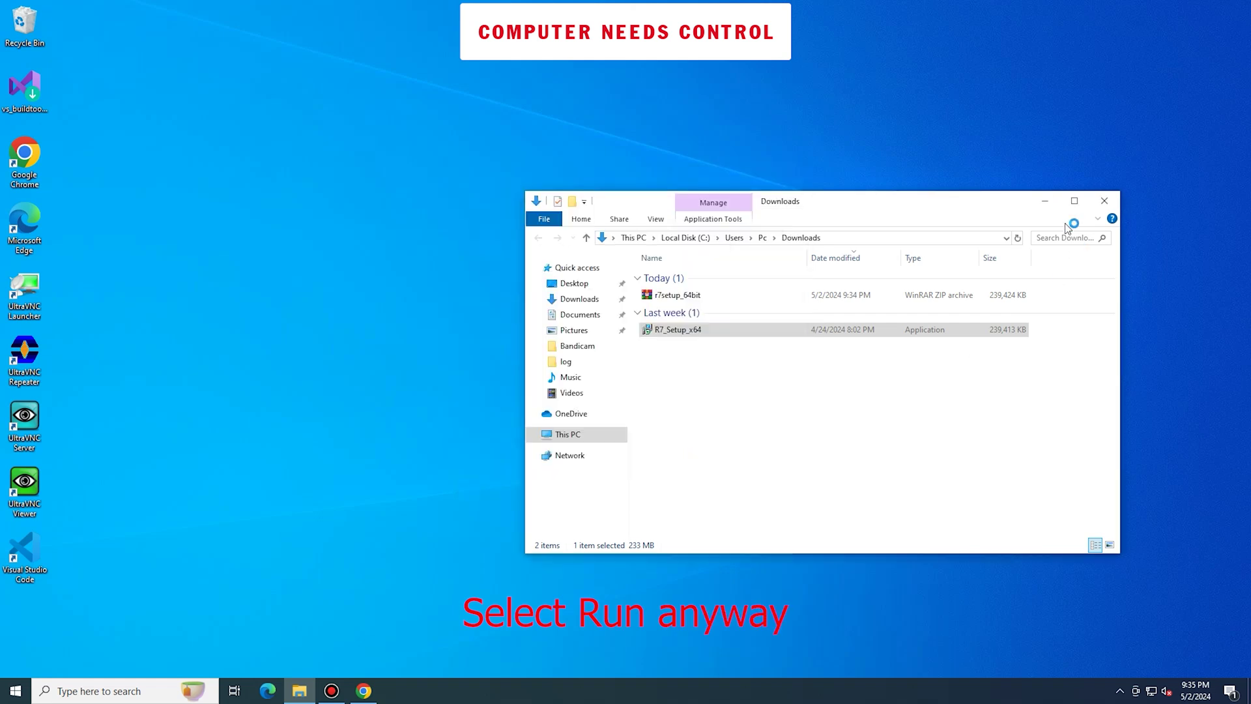
click(1044, 201)
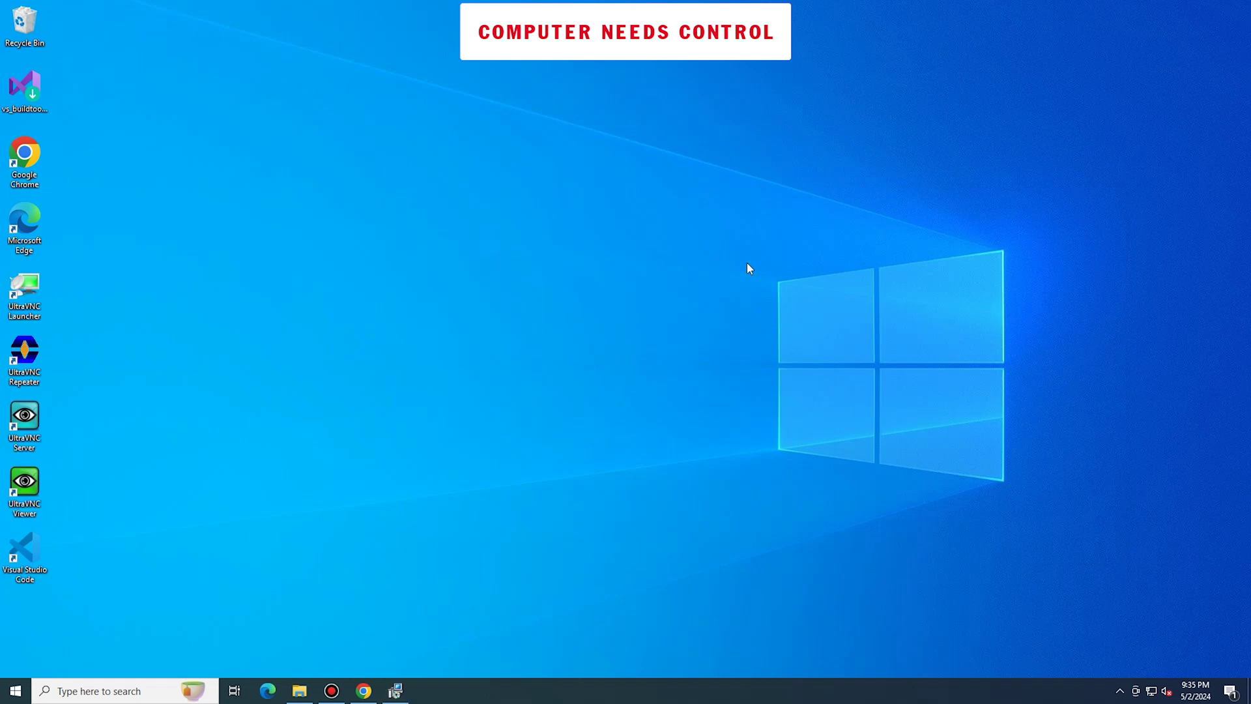
Run Advanced Installation with the default folder, Full installation, default Start Menu folder and icons
click(522, 346)
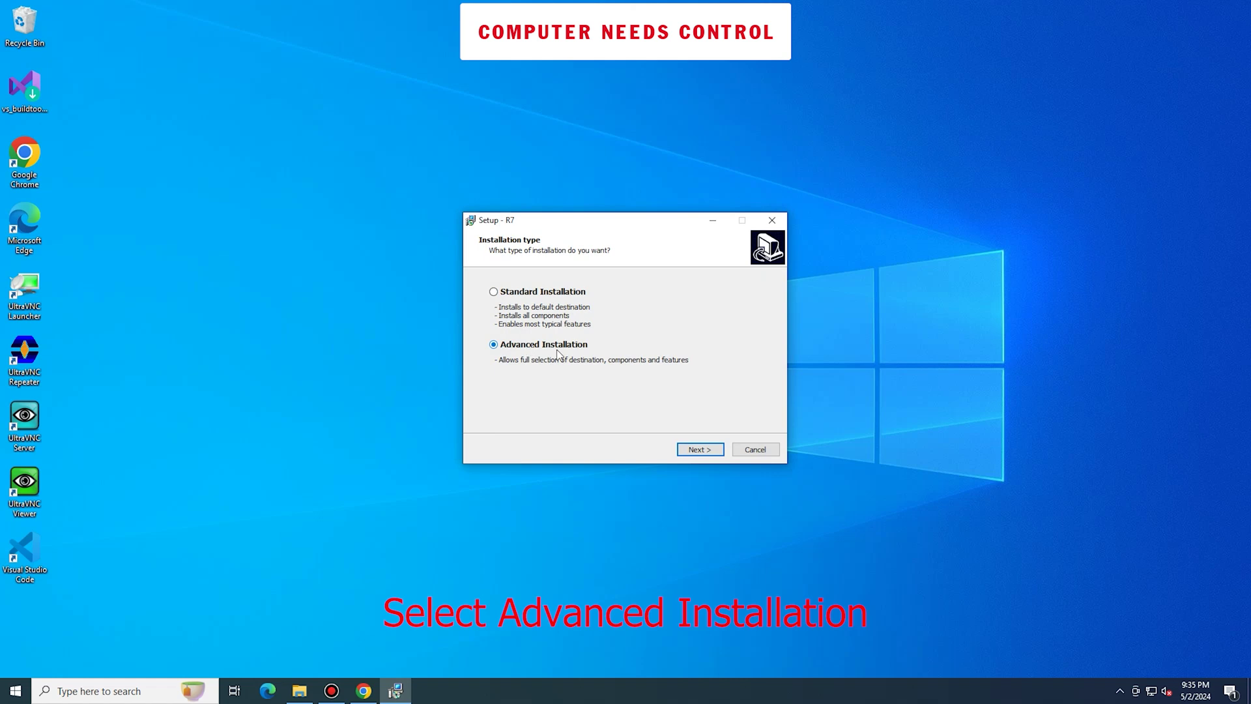
click(694, 449)
click(694, 451)
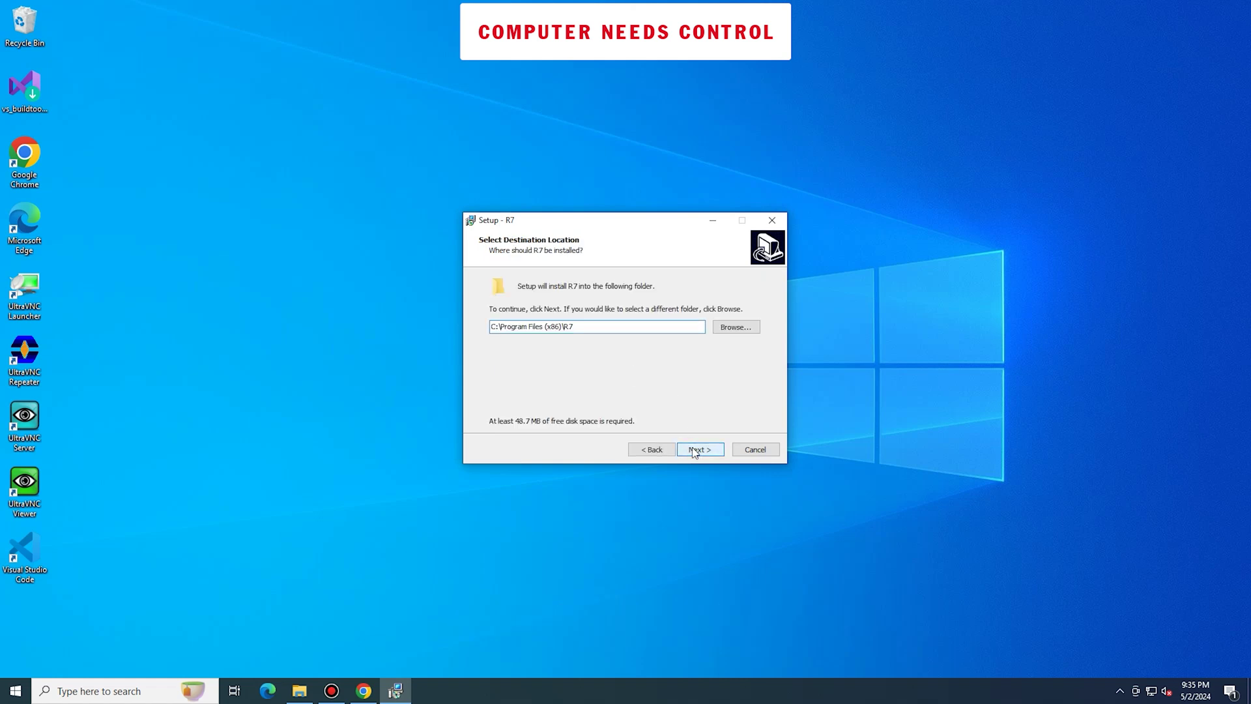
click(752, 308)
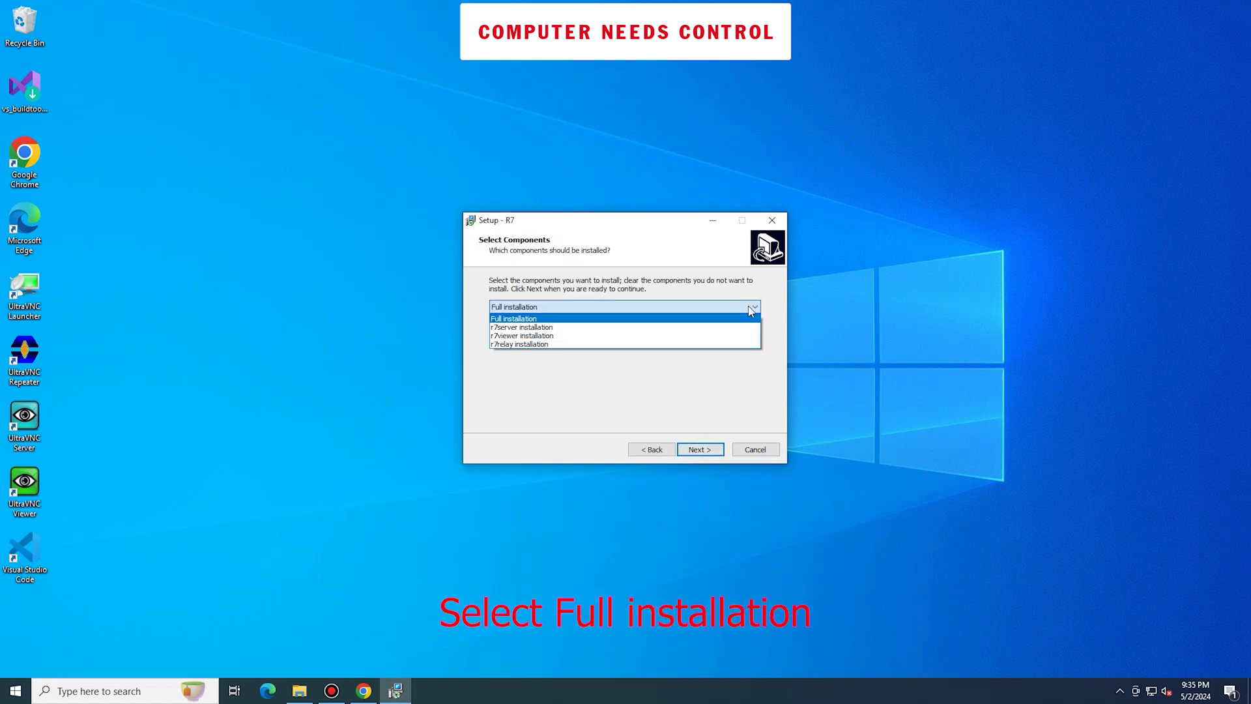
click(750, 318)
click(700, 450)
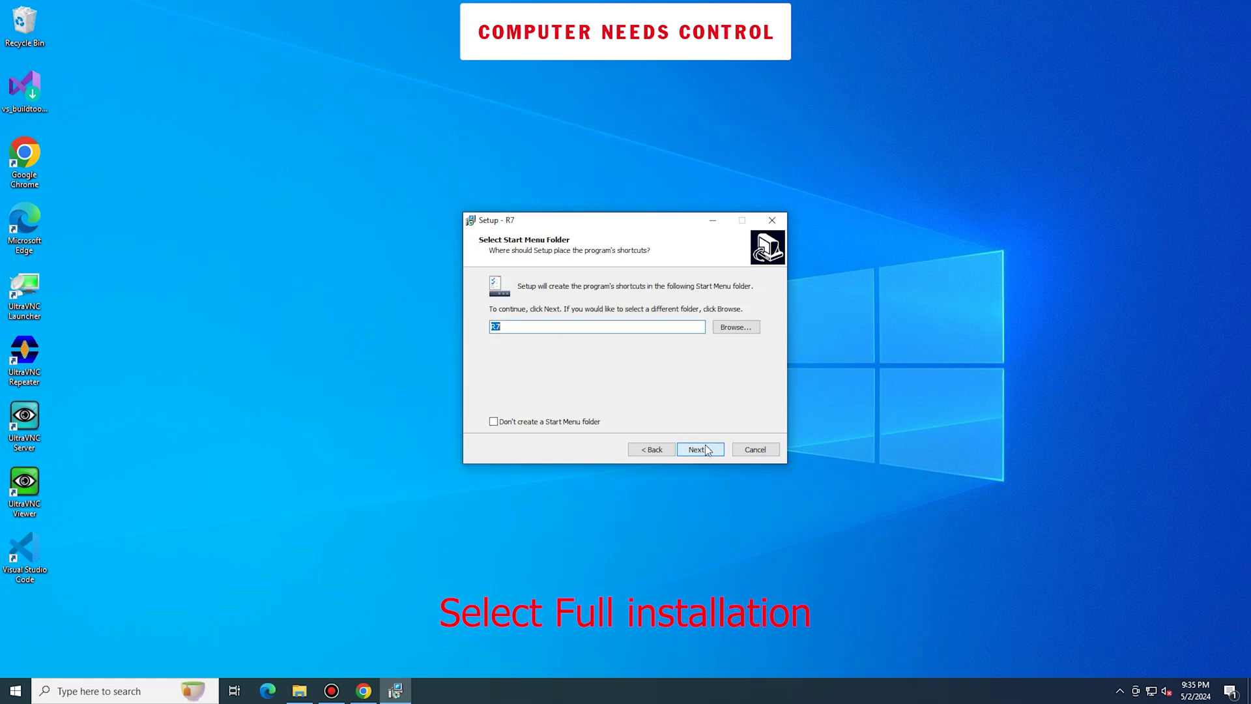
click(700, 449)
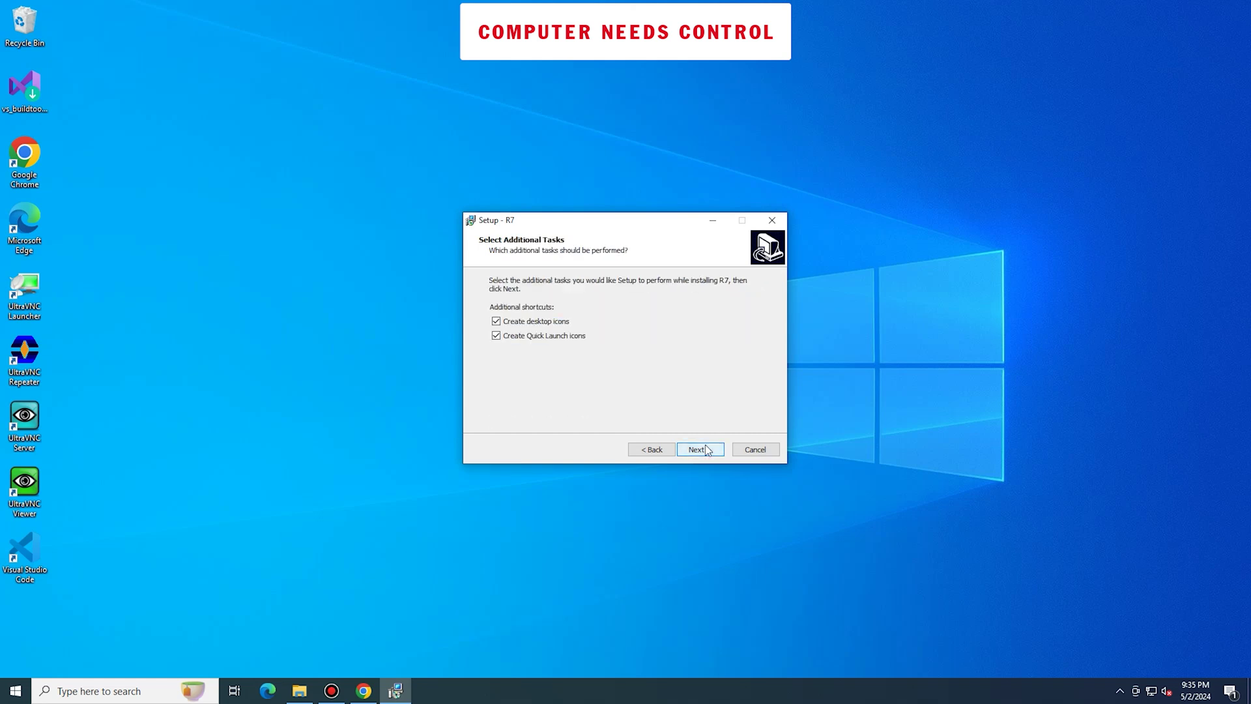
click(700, 450)
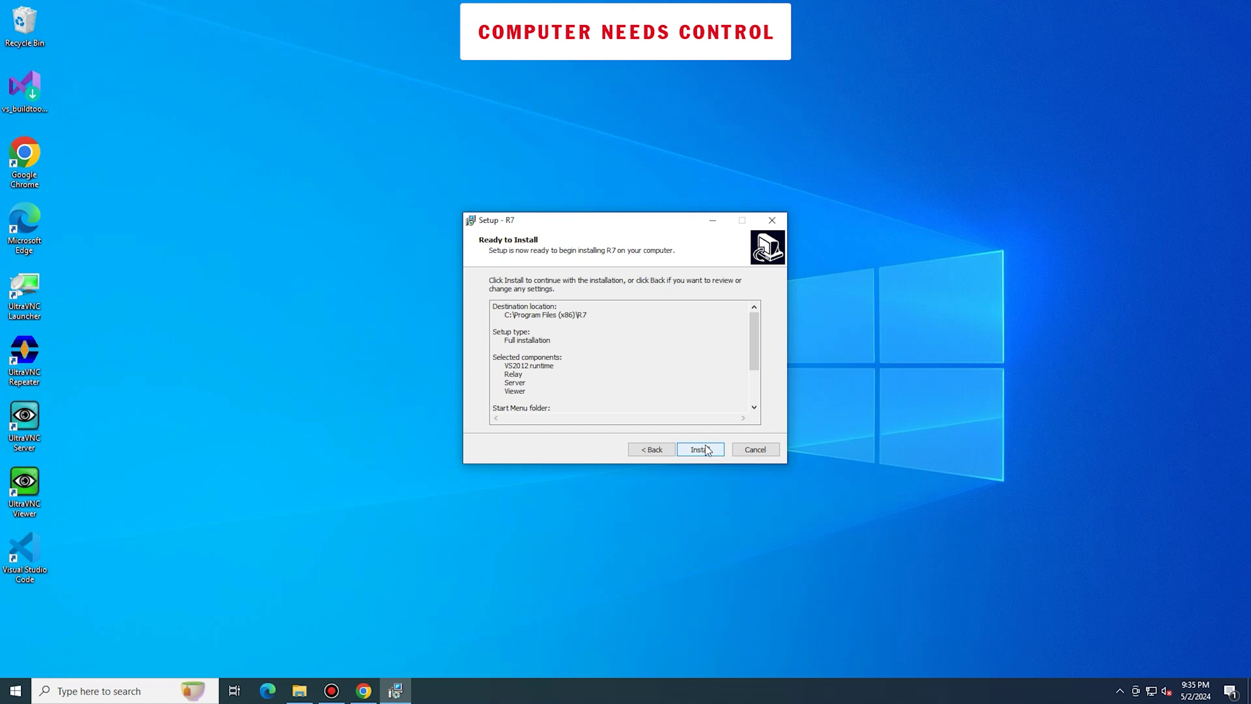
click(700, 450)
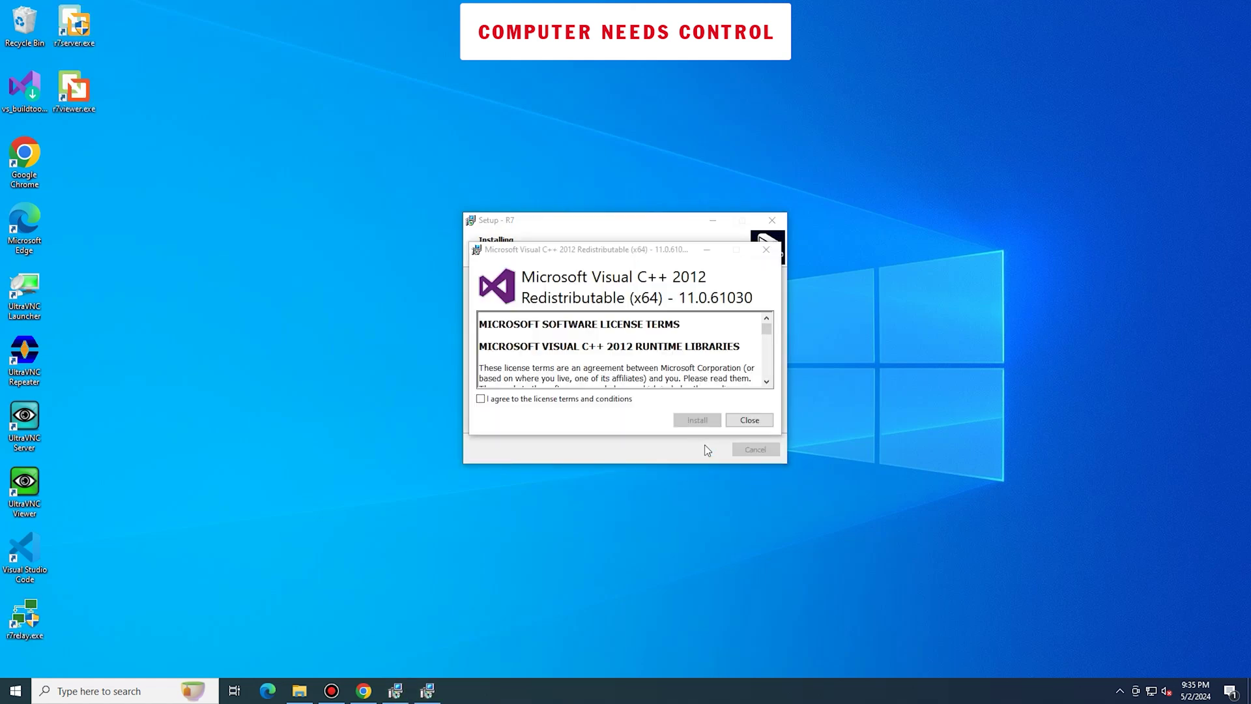
Install the Visual C++ 2012 runtime and finish setup without launching r7server
click(614, 401)
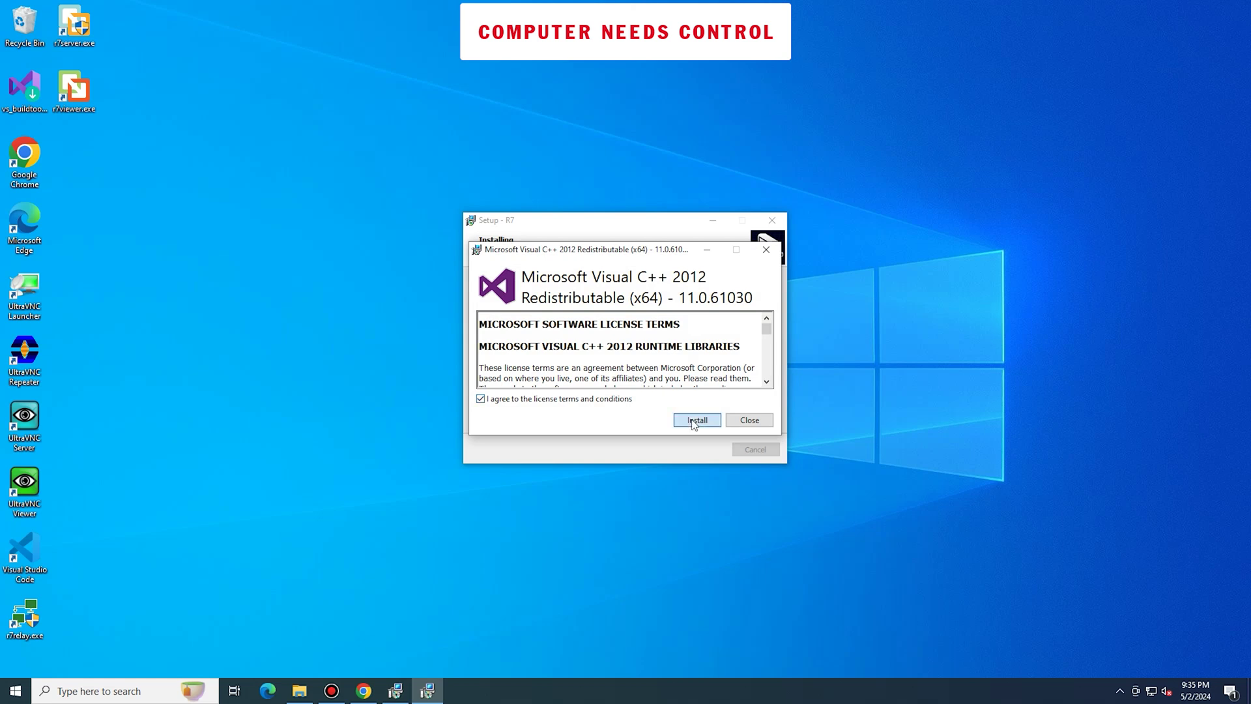
click(695, 423)
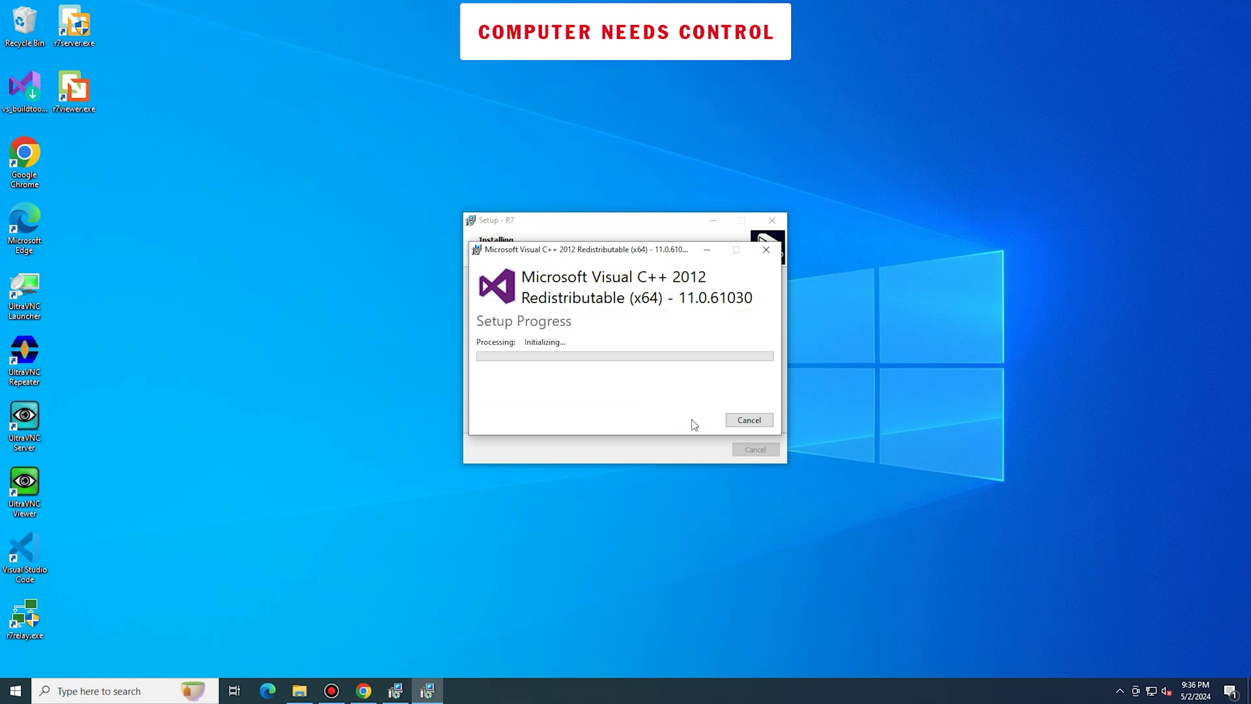
click(657, 323)
click(696, 448)
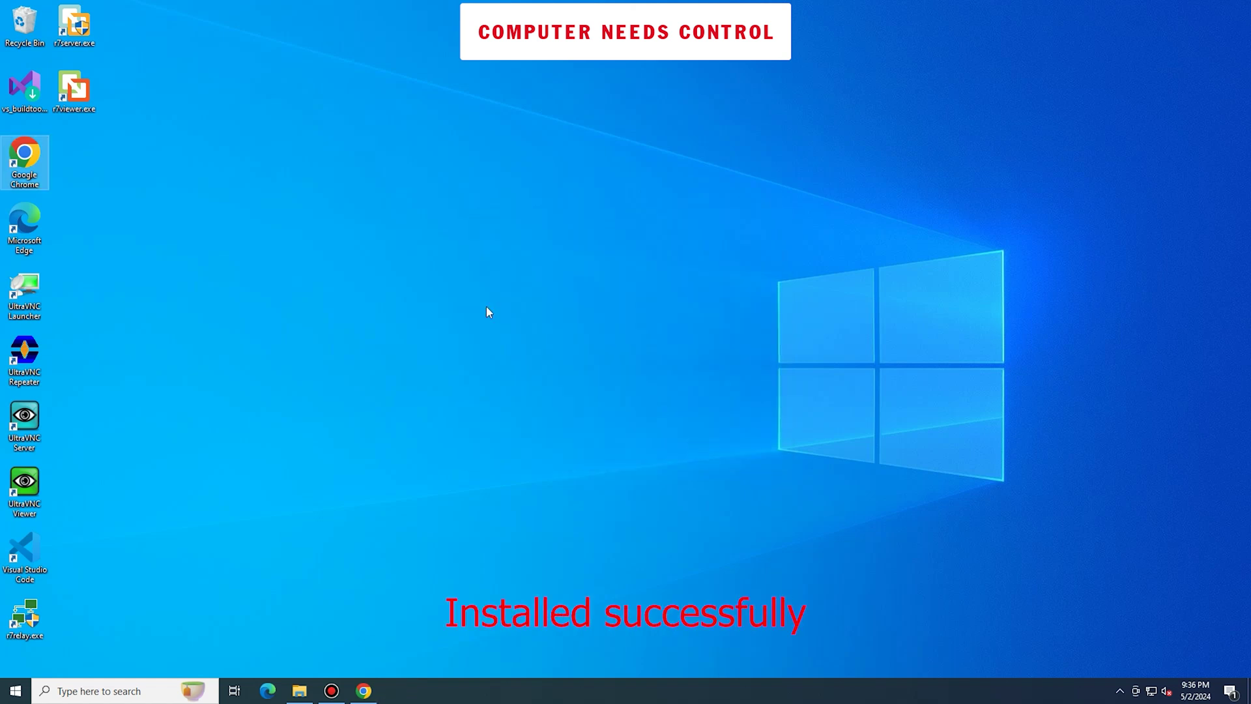
Launch r7server.exe and bring up the Remote7 Server window from the hidden tray icons
click(254, 176)
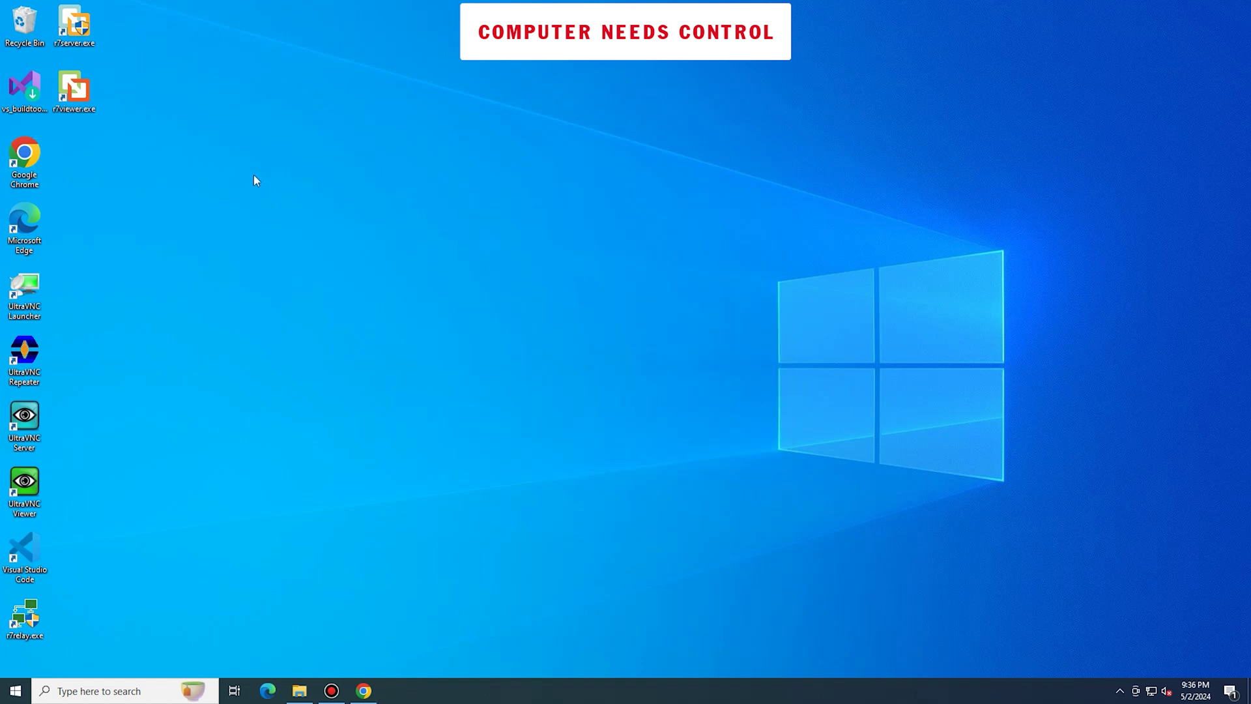
right_click(78, 26)
click(152, 37)
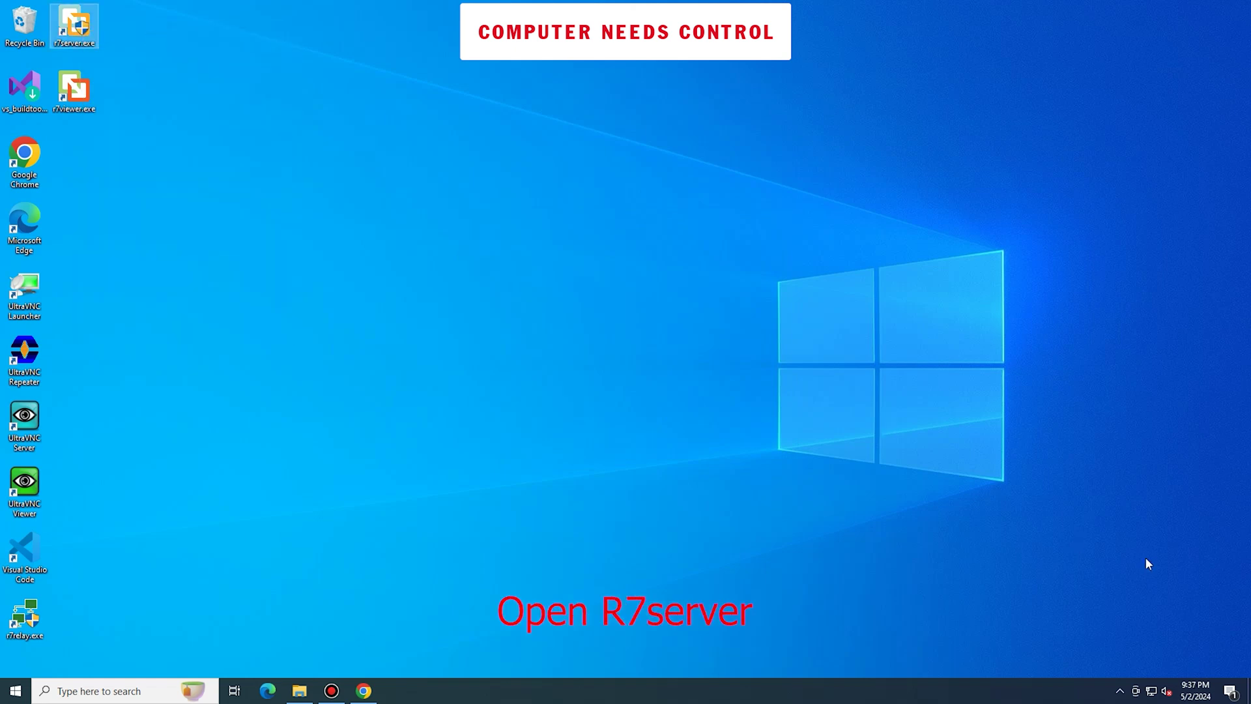
click(1119, 690)
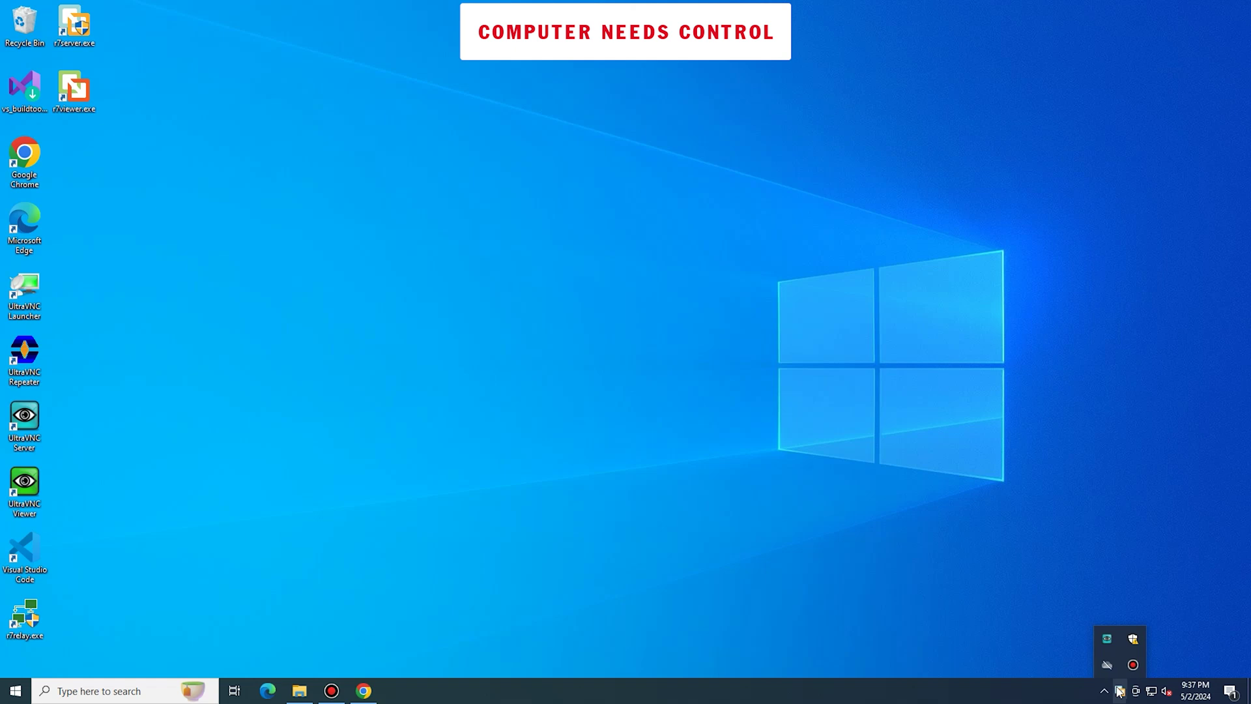
click(1118, 692)
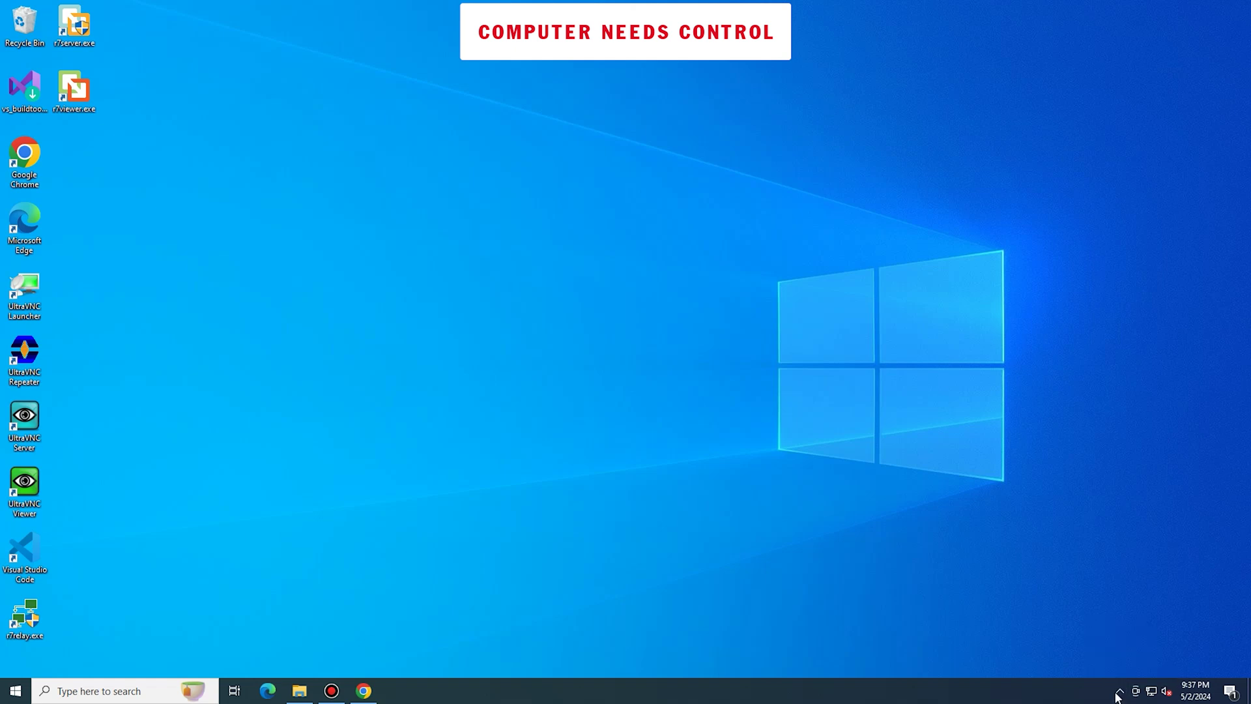
Enter the viewer account's email and replace the default host name with test1000
click(654, 325)
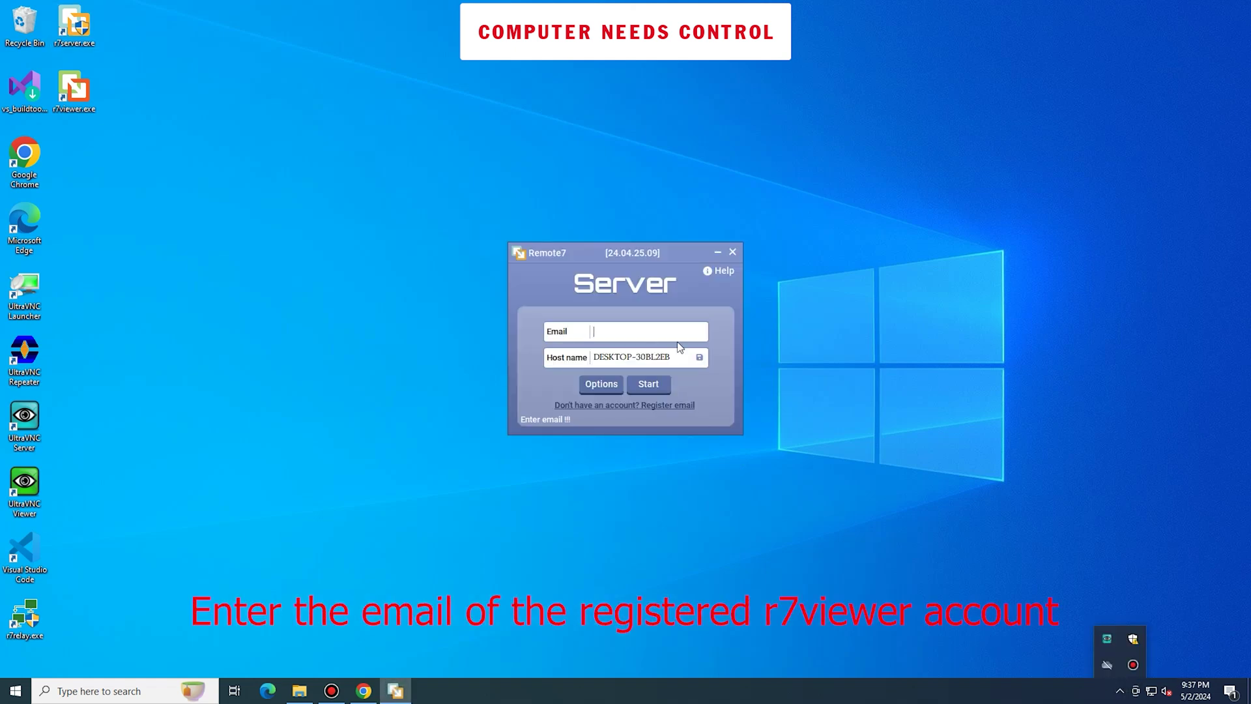
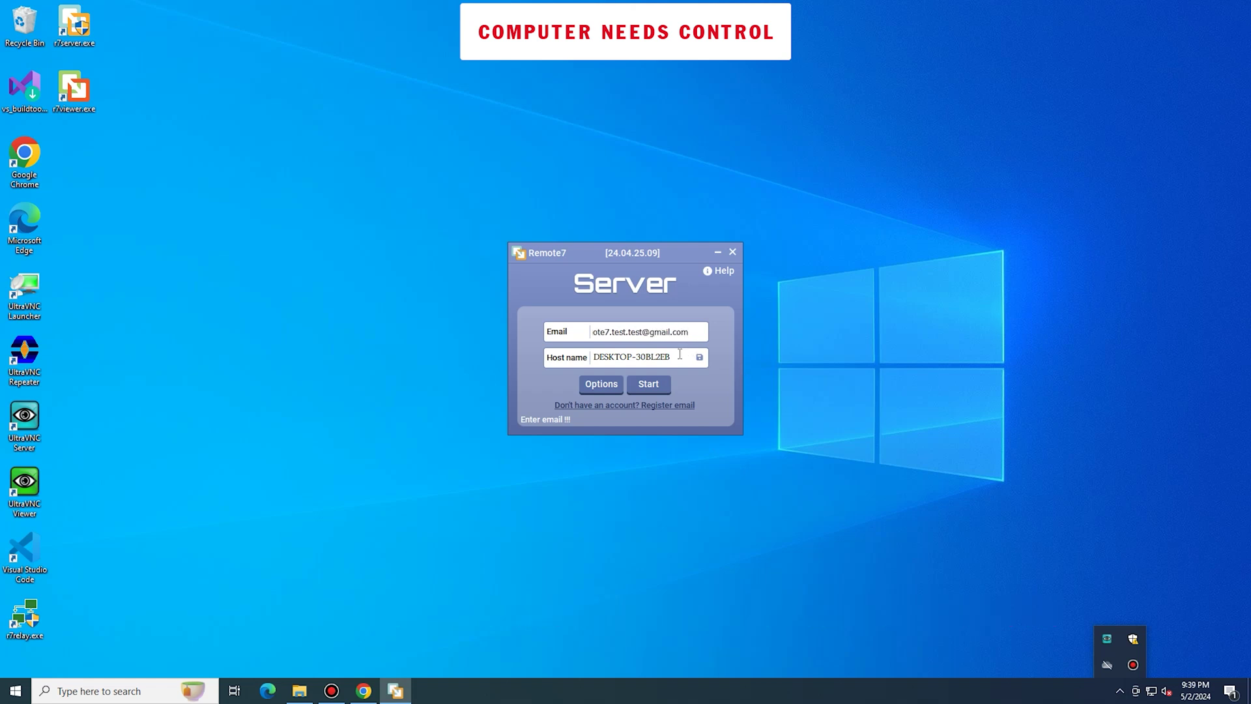
drag(680, 356, 587, 347)
text(t)
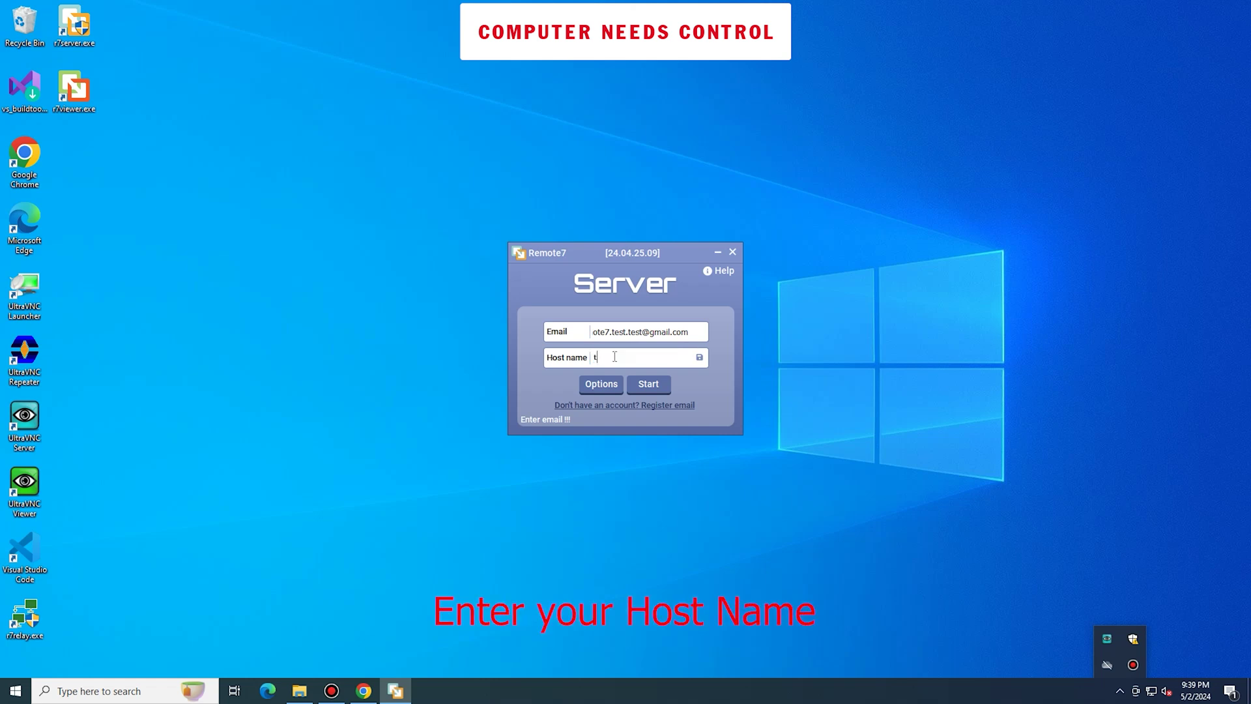
text(est100)
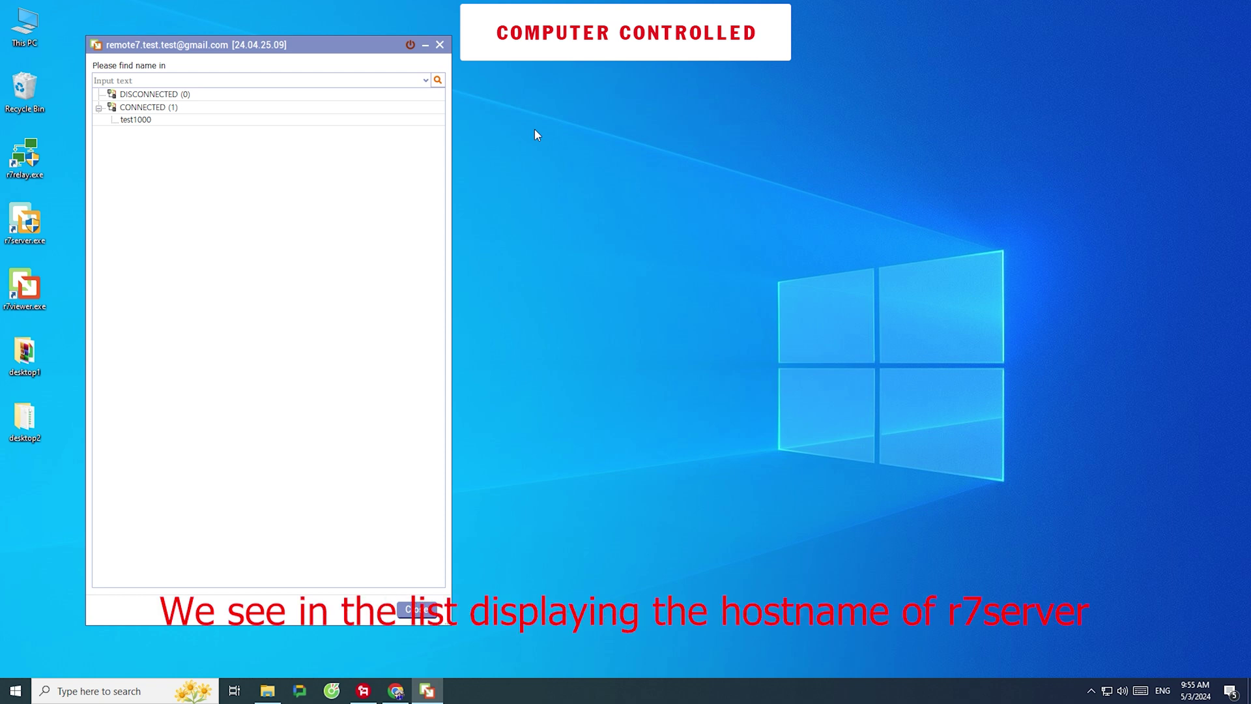
Open a remote session to the connected PC test1000 with Open Pc
click(279, 121)
right_click(280, 127)
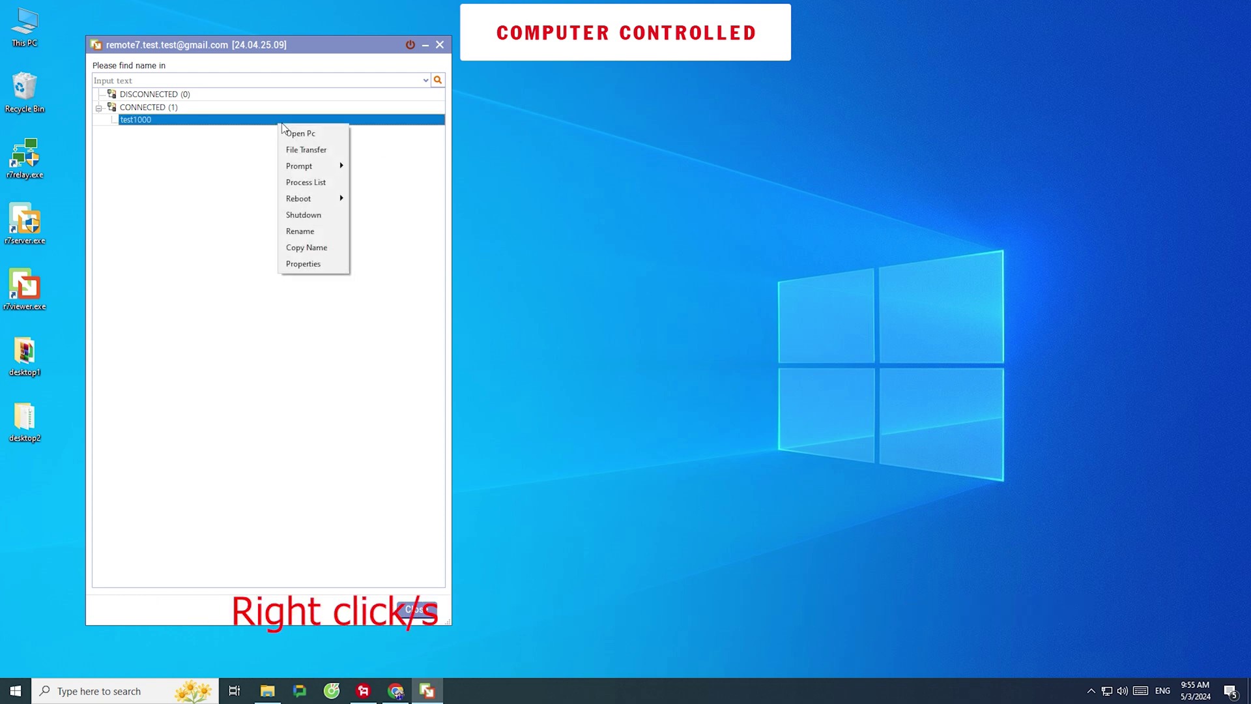
click(294, 132)
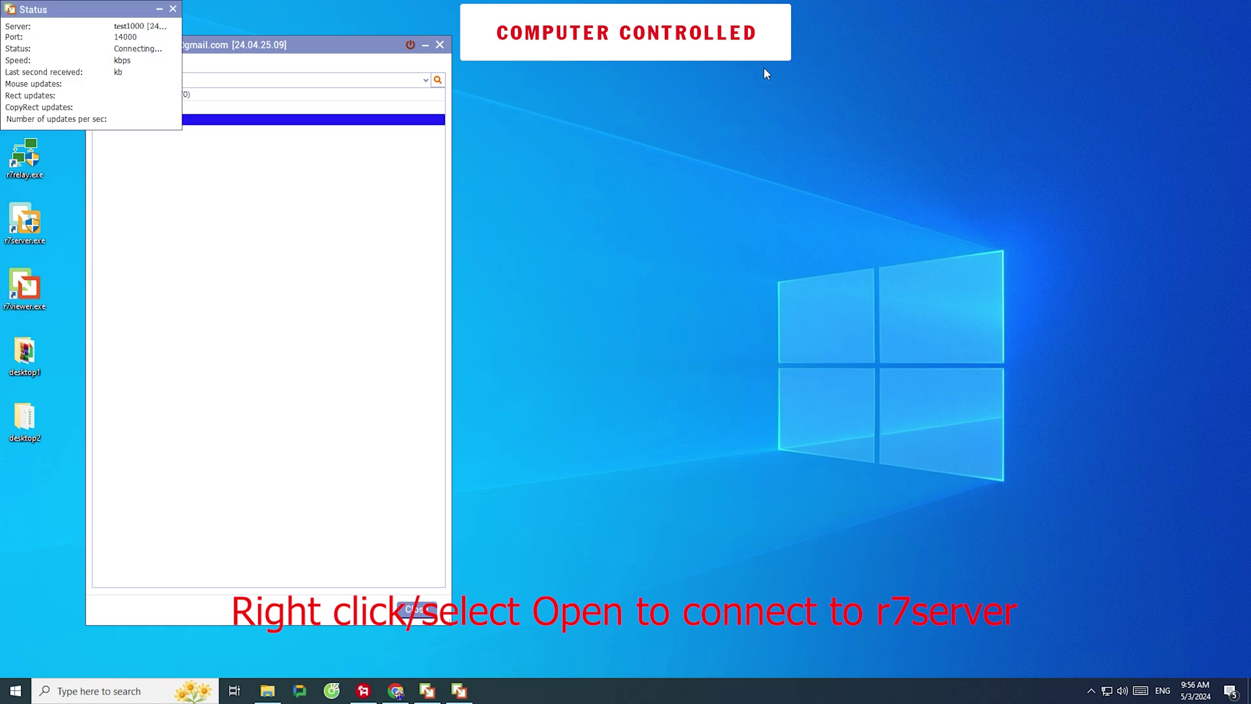